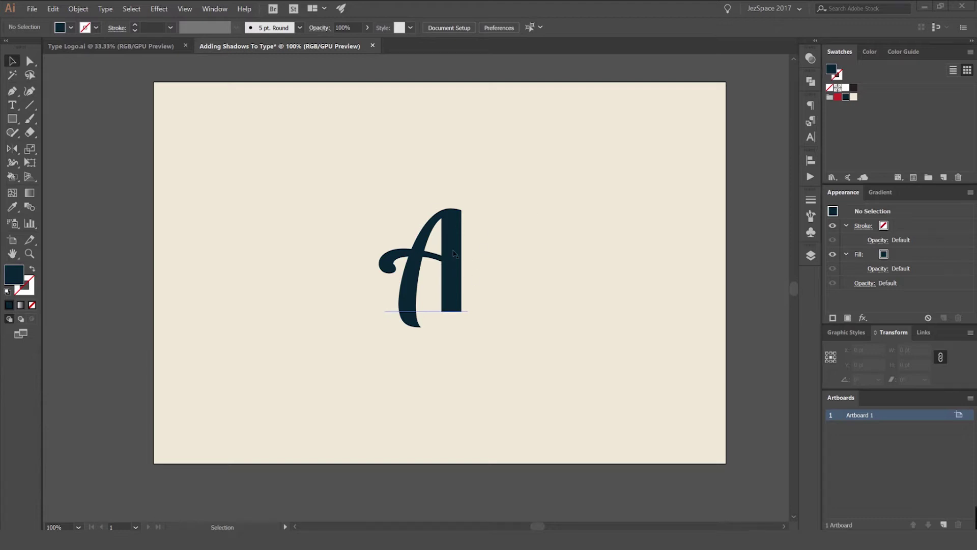
# Select the letter A text object, inspect its font family and weight, and deselect it
pyautogui.click(444, 256)
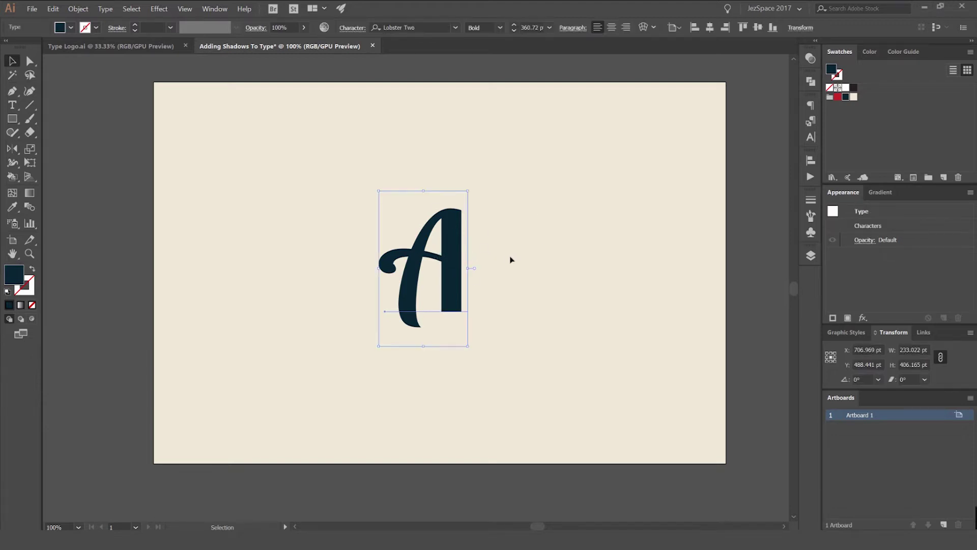
pyautogui.scroll(1, 488, 278)
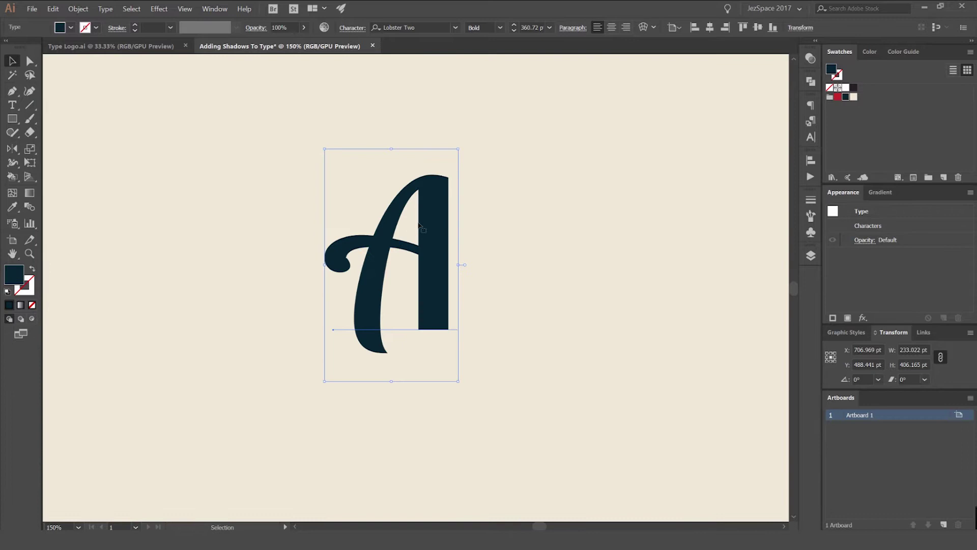
pyautogui.scroll(3, 502, 209)
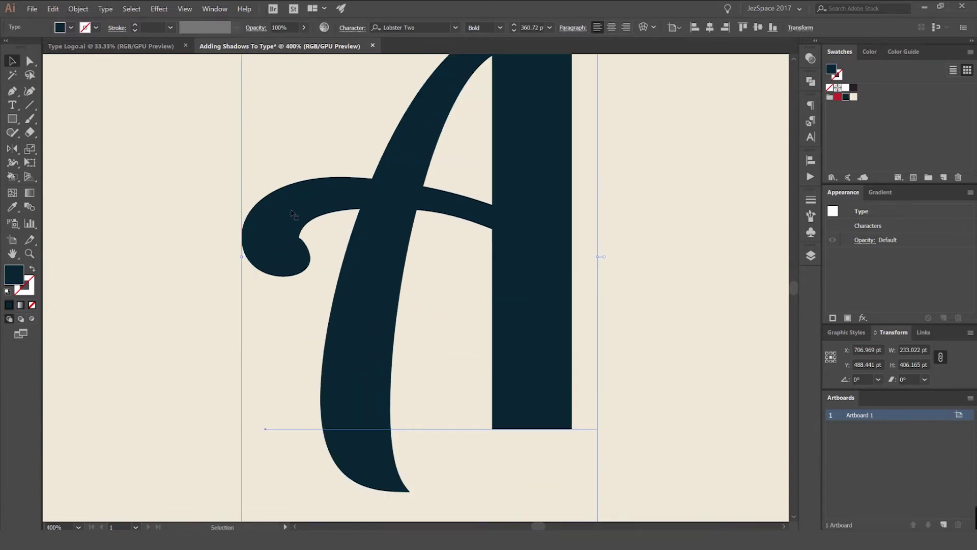
pyautogui.scroll(-2, 326, 194)
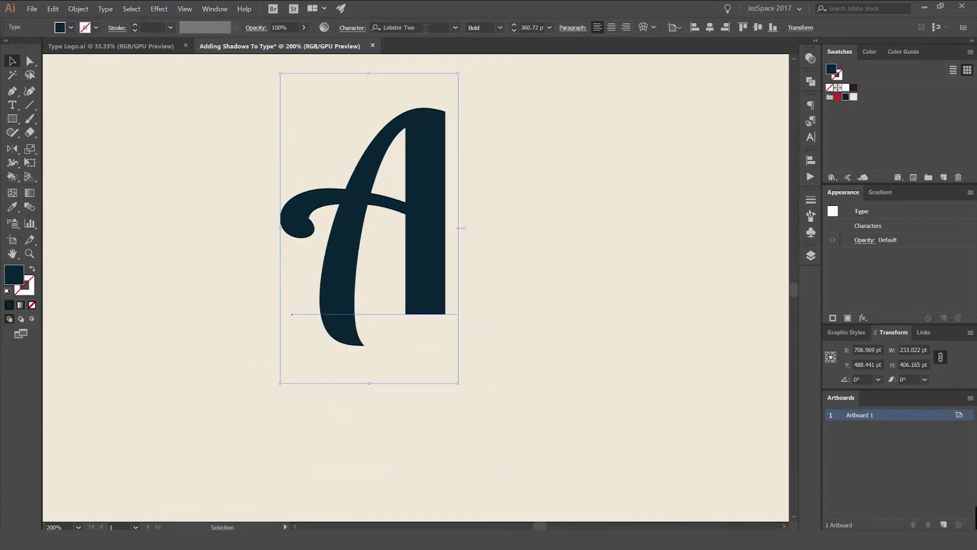
pyautogui.click(425, 28)
pyautogui.click(501, 28)
pyautogui.click(502, 29)
pyautogui.click(229, 127)
pyautogui.moveTo(296, 87); pyautogui.dragTo(323, 120)
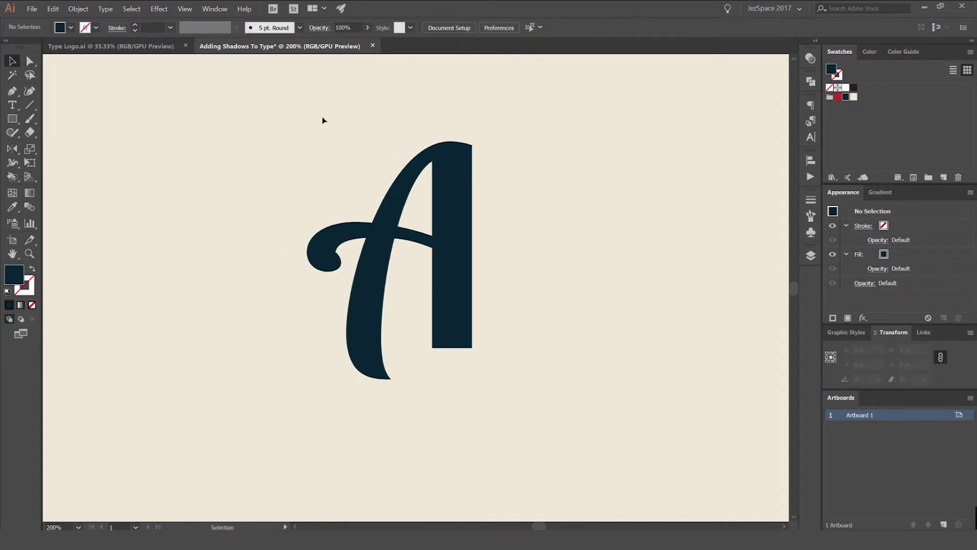
# Append the letters DF after the A in the text object
pyautogui.scroll(2, 385, 243)
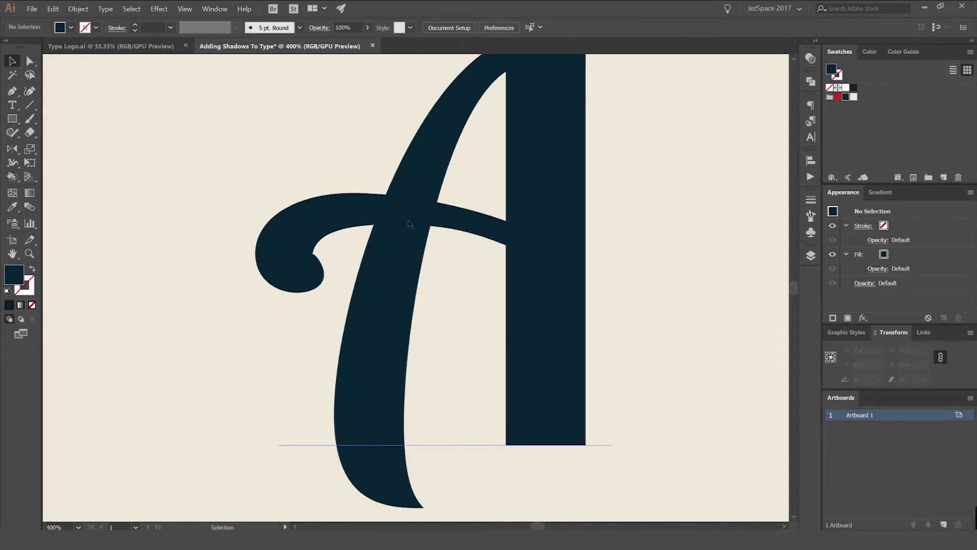
pyautogui.click(401, 220)
pyautogui.scroll(-1, 401, 220)
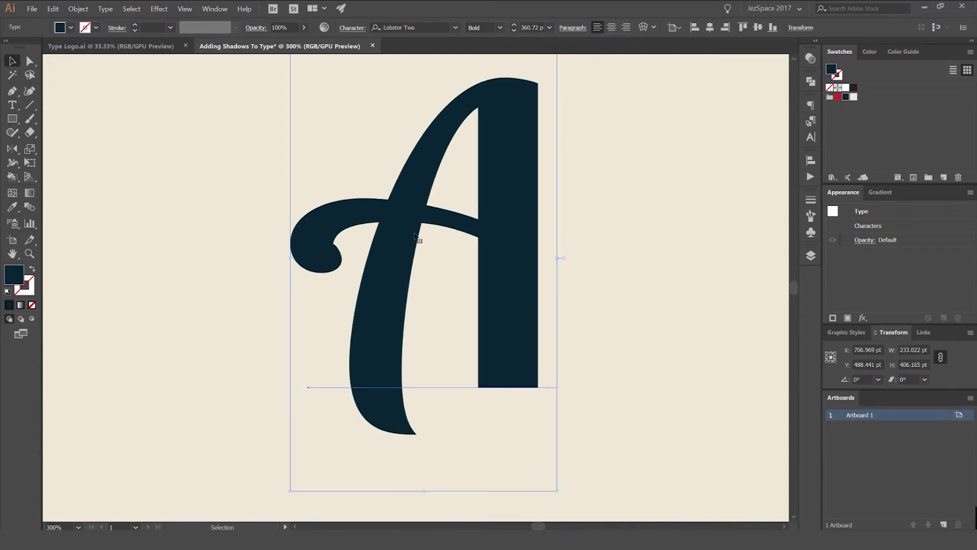
pyautogui.scroll(-1, 407, 236)
pyautogui.doubleClick(435, 255)
pyautogui.write('DF')
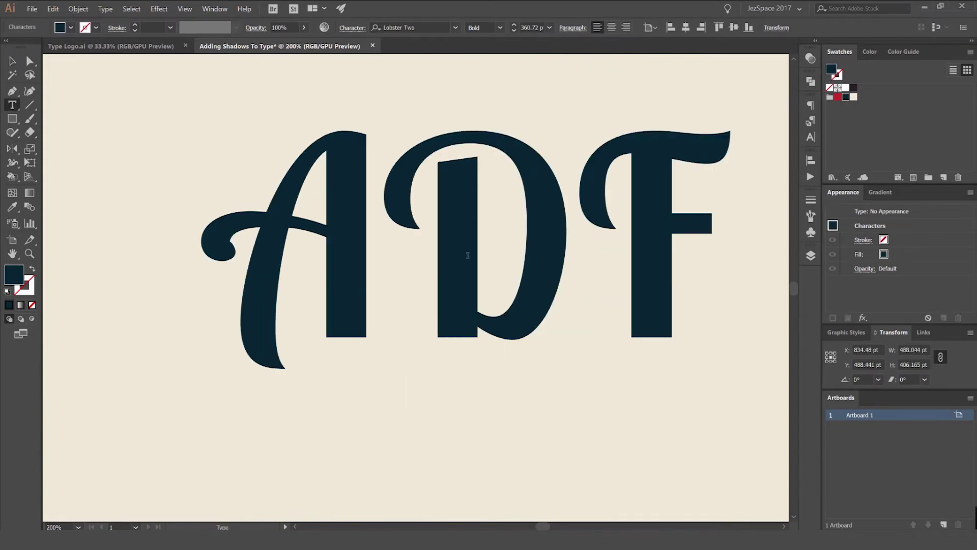
# Delete the letters DF from the text object, leaving only the A, and deselect it
pyautogui.moveTo(387, 247); pyautogui.dragTo(723, 221)
pyautogui.press('BackSpace')
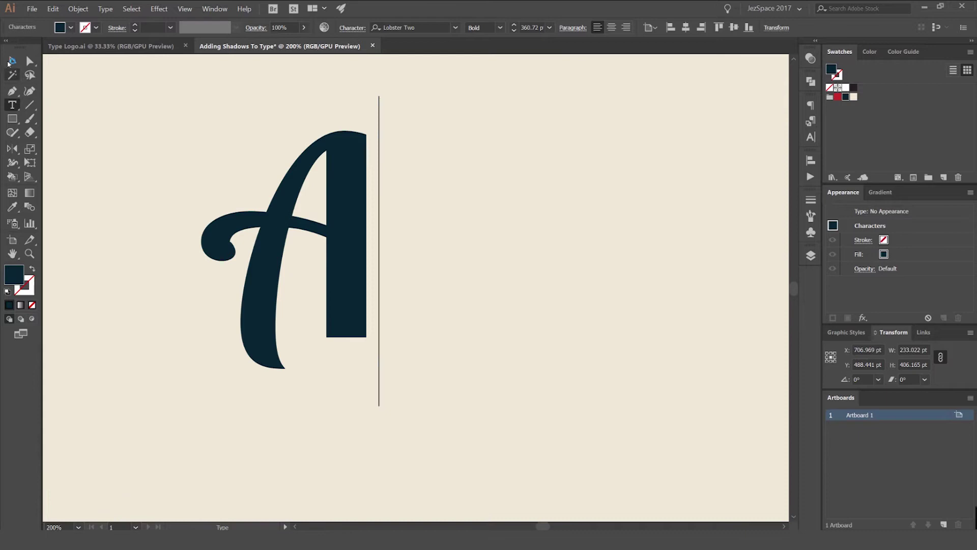
pyautogui.click(12, 61)
pyautogui.scroll(-3, 419, 150)
pyautogui.scroll(2, 367, 158)
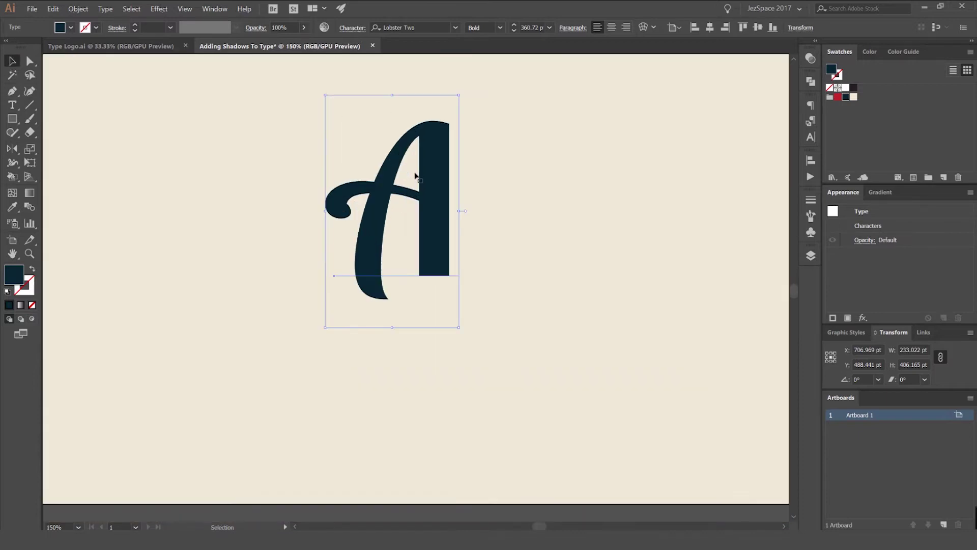
pyautogui.click(473, 173)
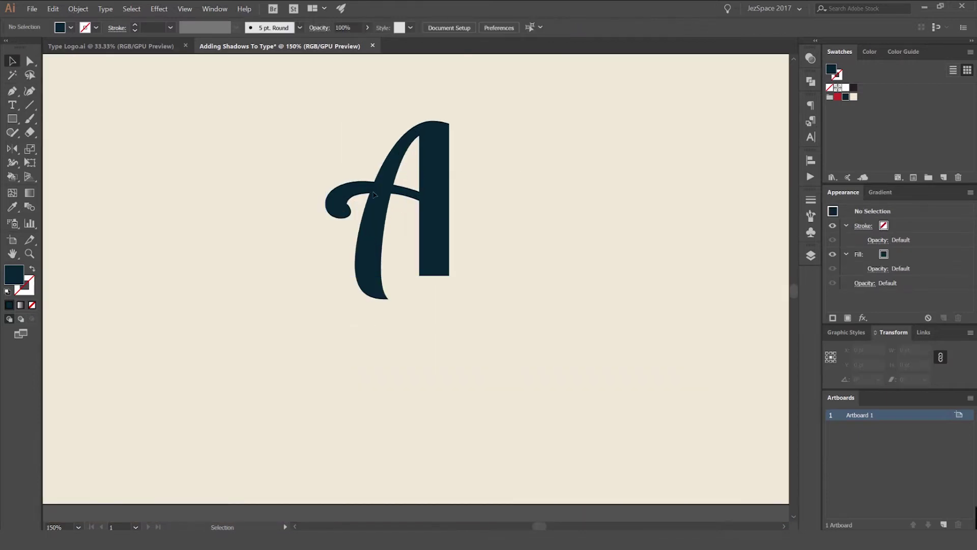
# Examine the area where the letter A's crossbar overlaps its slanted left stem and the curl beside it
pyautogui.scroll(3, 374, 194)
pyautogui.scroll(1, 367, 183)
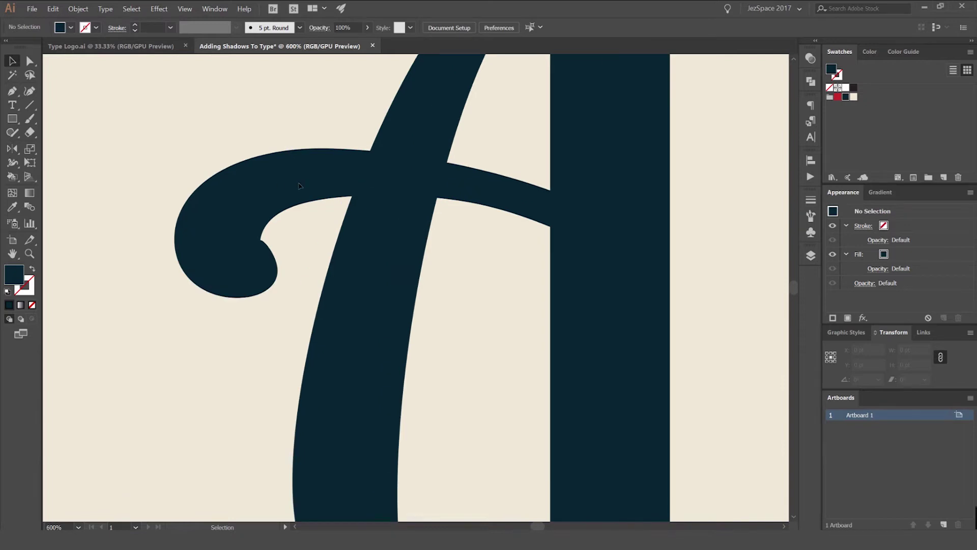
pyautogui.scroll(2, 351, 183)
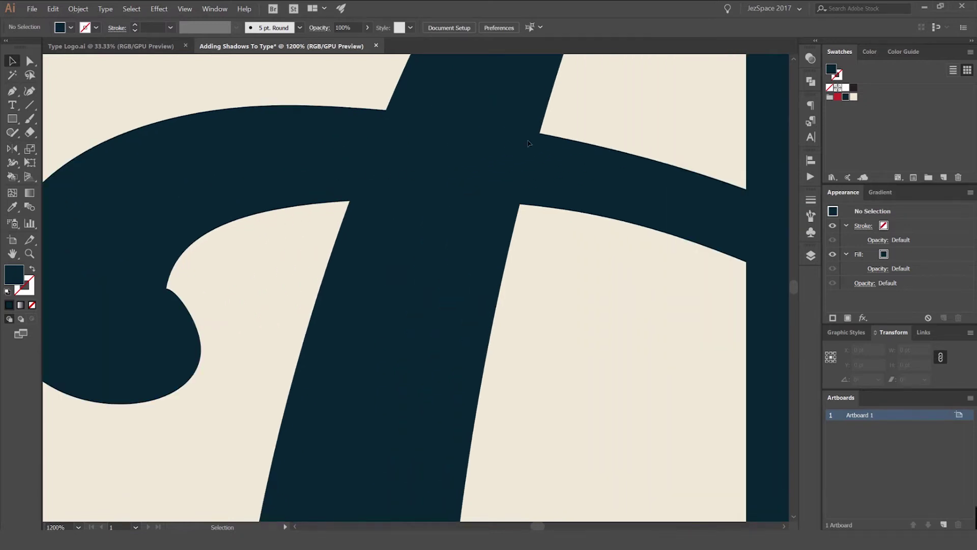
pyautogui.scroll(-3, 330, 139)
pyautogui.scroll(3, 377, 150)
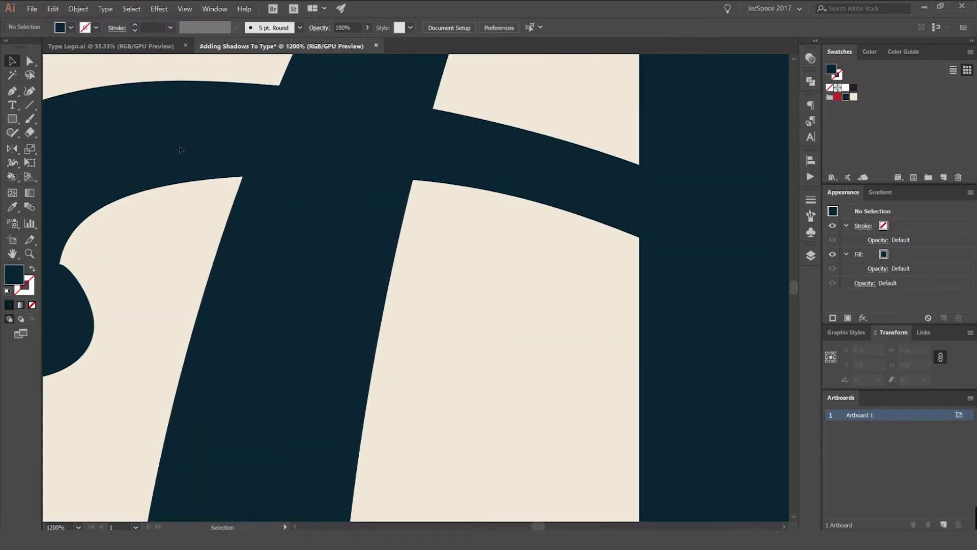
pyautogui.moveTo(233, 141); pyautogui.dragTo(452, 125)
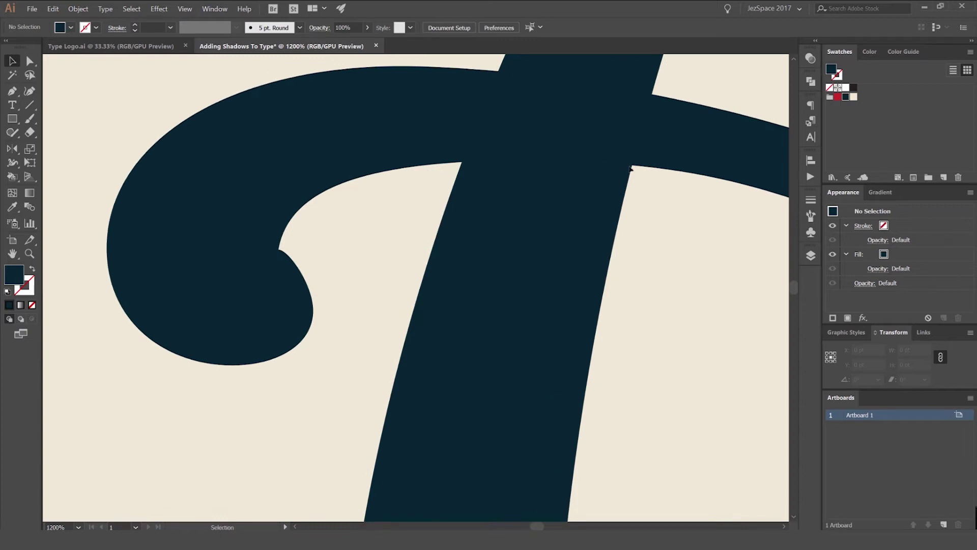
pyautogui.scroll(-3, 444, 231)
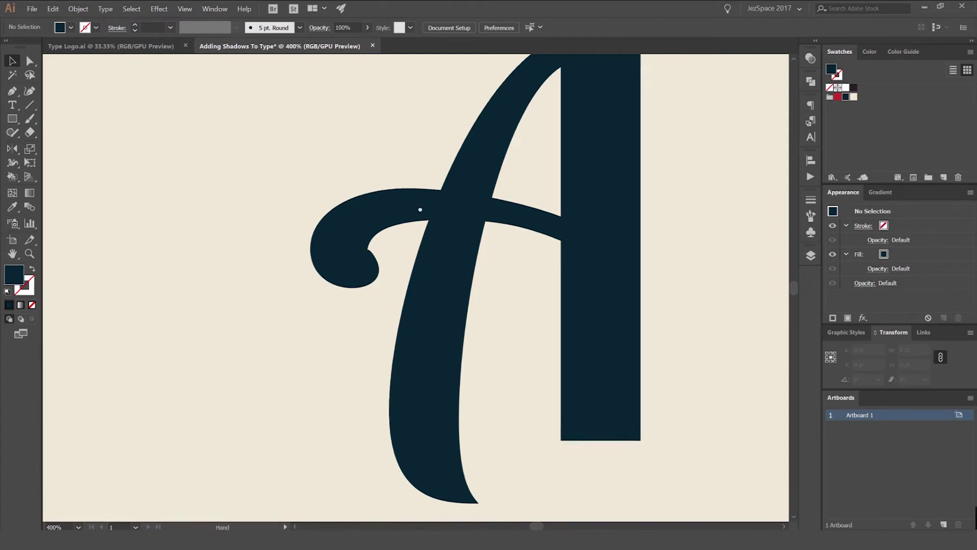
pyautogui.scroll(3, 383, 219)
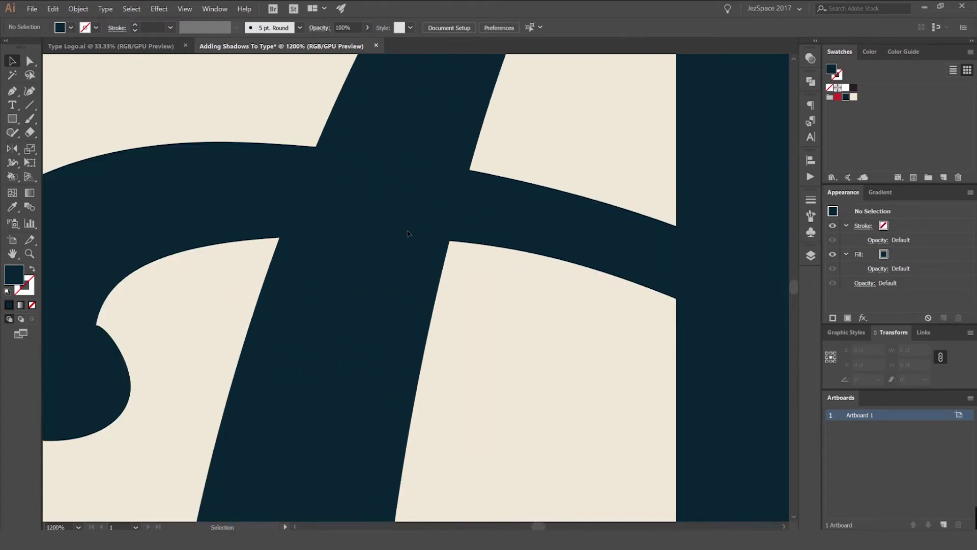
# Start a Pen path at the corner where the crossbar's lower edge meets the slanted stem's right edge
pyautogui.press('p')
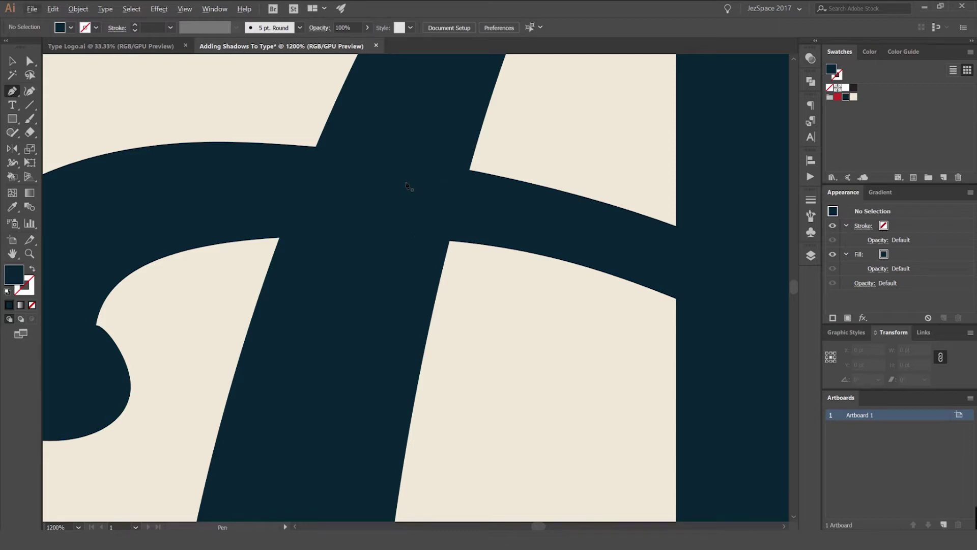
pyautogui.scroll(1, 415, 214)
pyautogui.scroll(5, 467, 249)
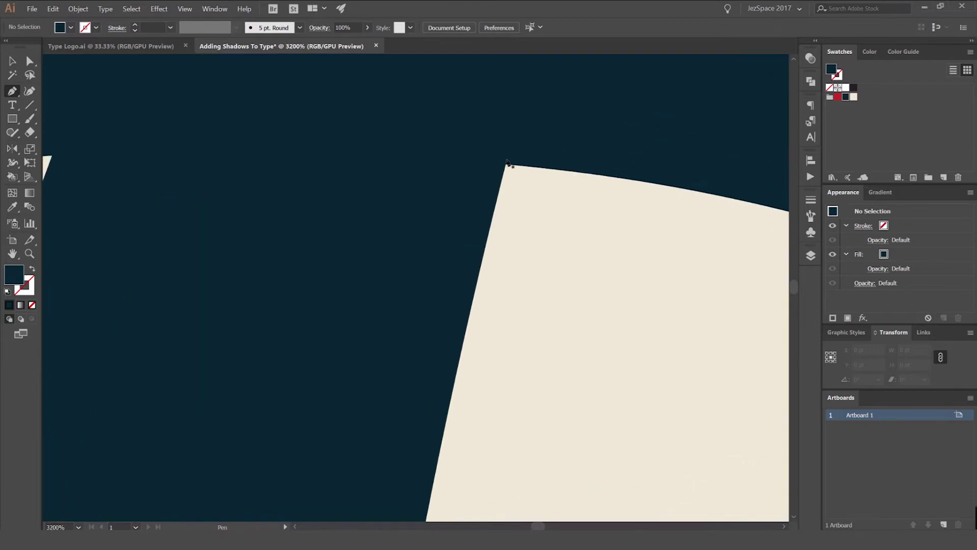
pyautogui.scroll(4, 498, 146)
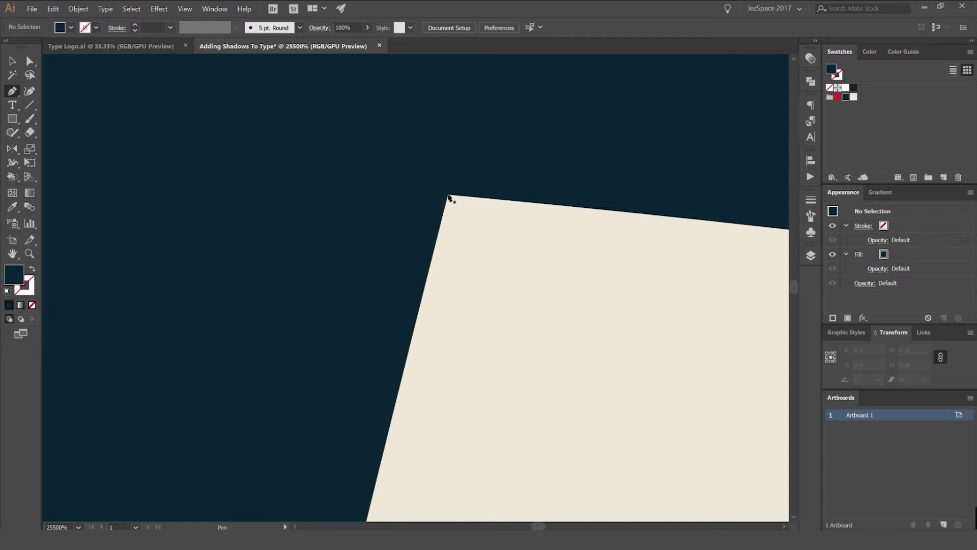
pyautogui.click(450, 197)
pyautogui.scroll(-4, 243, 175)
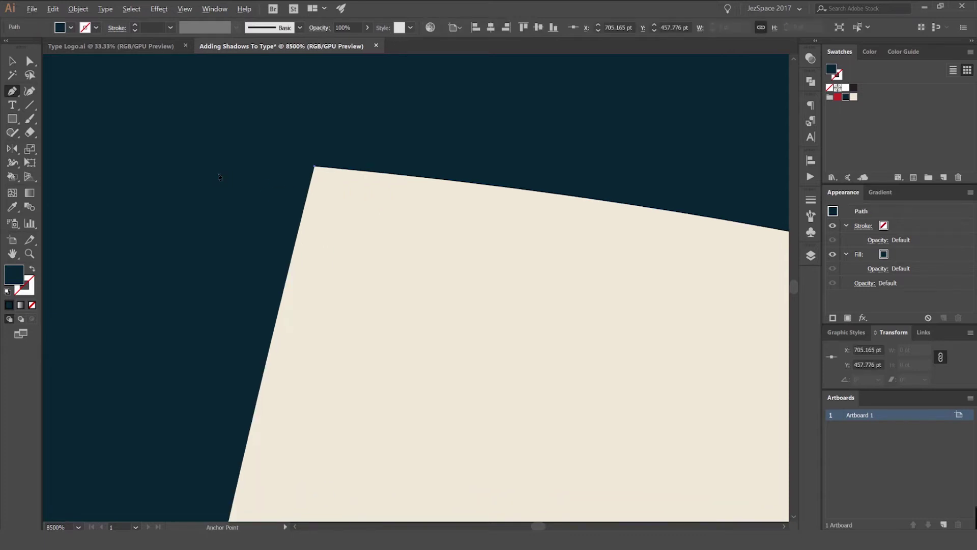
# Draw a curved segment across the slanted stem along the crossbar's lower edge, ending just past the stem's left edge
pyautogui.moveTo(128, 176); pyautogui.dragTo(513, 176)
pyautogui.scroll(-4, 502, 175)
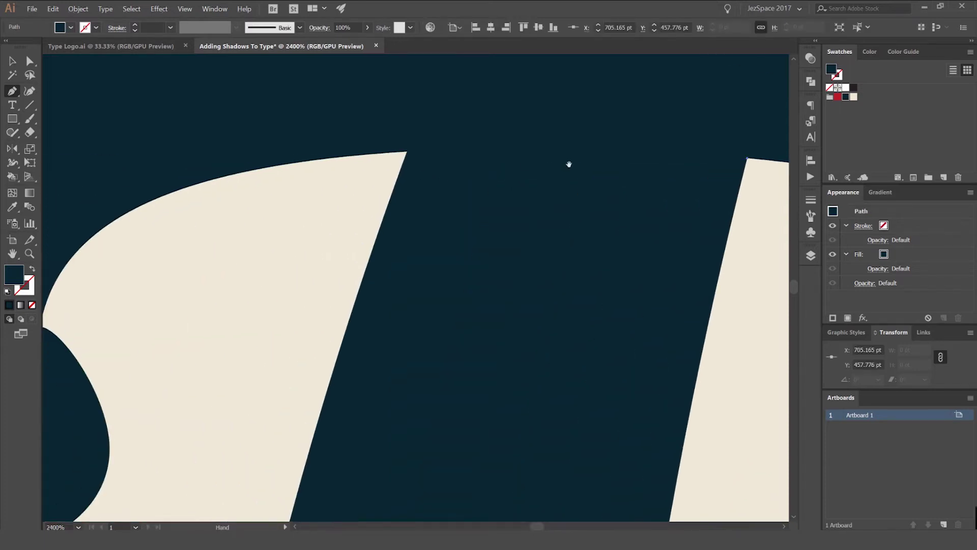
pyautogui.scroll(3, 405, 155)
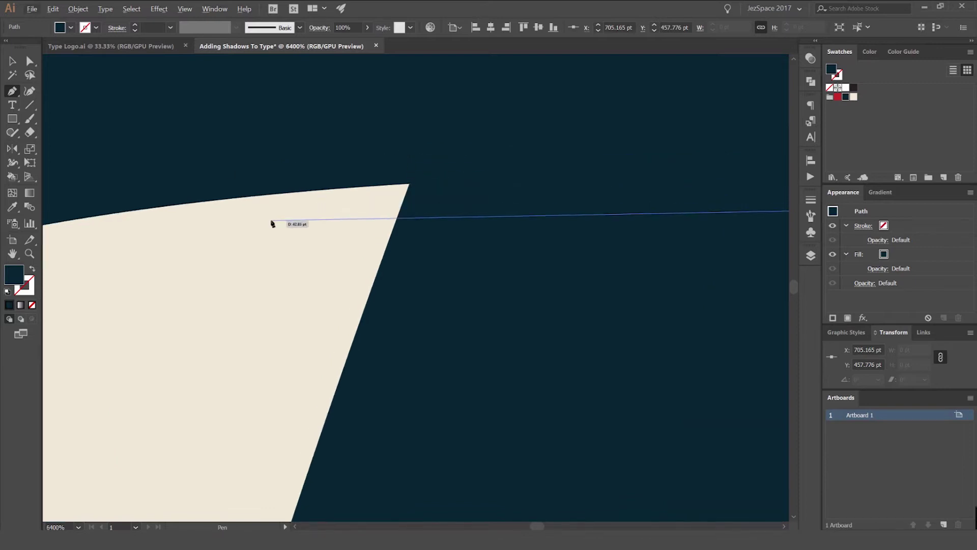
pyautogui.scroll(-3, 287, 219)
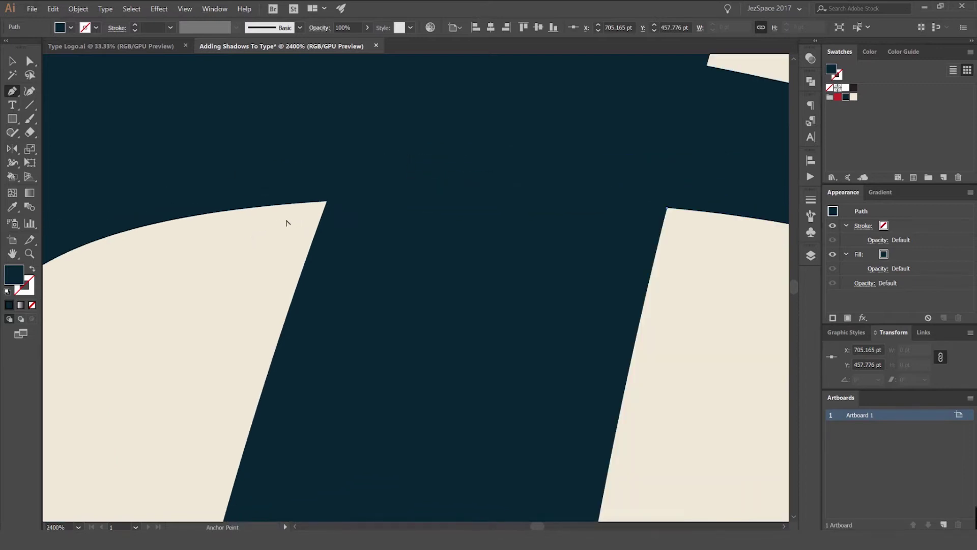
pyautogui.moveTo(325, 203); pyautogui.dragTo(114, 255)
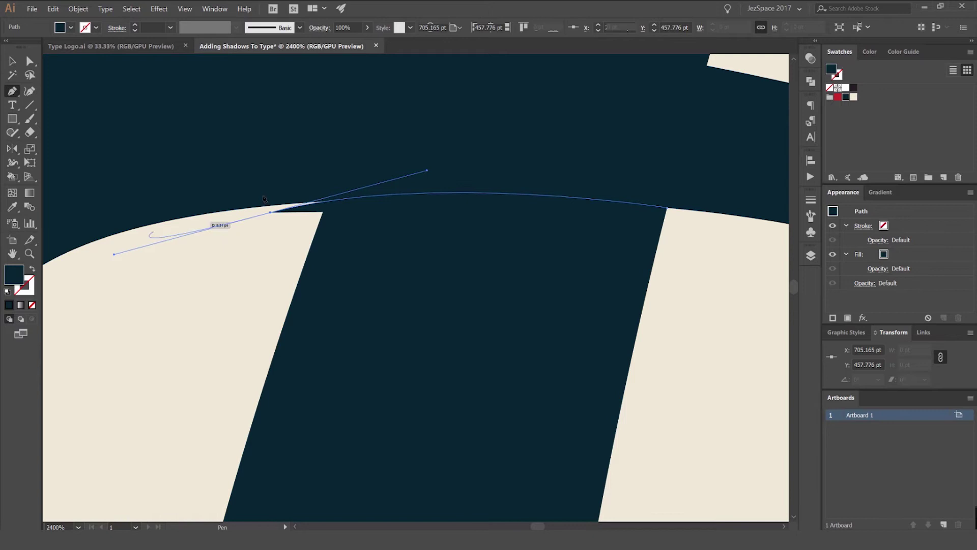
# Set both the fill and the stroke of the curved path to None
pyautogui.scroll(5, 324, 206)
pyautogui.scroll(1, 323, 206)
pyautogui.hotkey('shift', 'x')
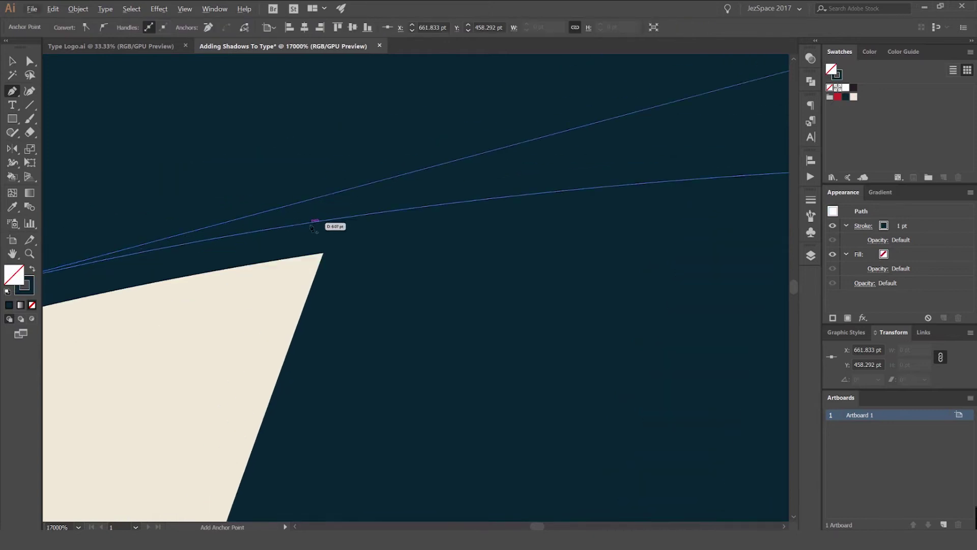
pyautogui.scroll(-4, 318, 220)
pyautogui.press('x')
pyautogui.press('/')
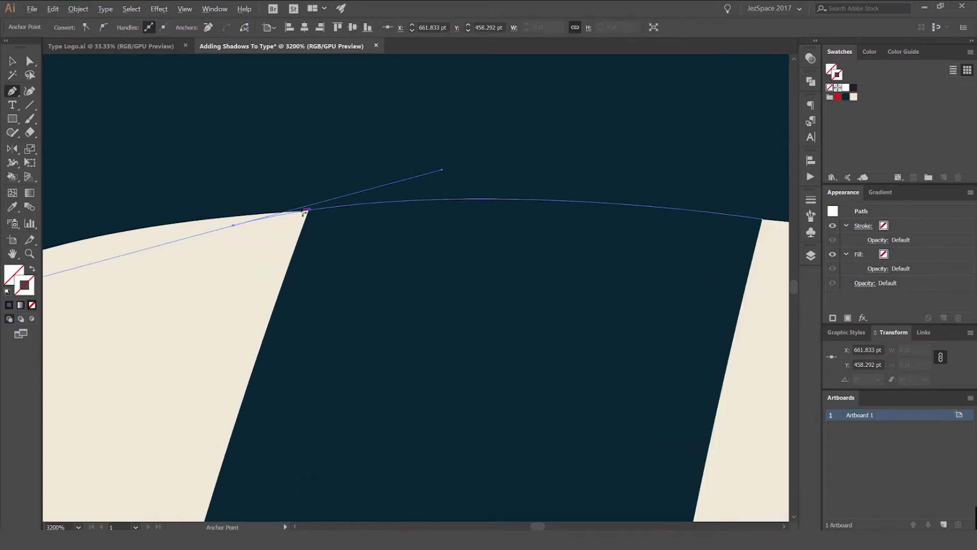
# Fine-tune the curve's handle so the arc meets the stem's left corner, and remove the end anchor's outgoing handle
pyautogui.scroll(6, 309, 227)
pyautogui.moveTo(321, 80); pyautogui.dragTo(311, 232)
pyautogui.scroll(2, 349, 177)
pyautogui.moveTo(225, 253); pyautogui.dragTo(357, 249)
pyautogui.press('v')
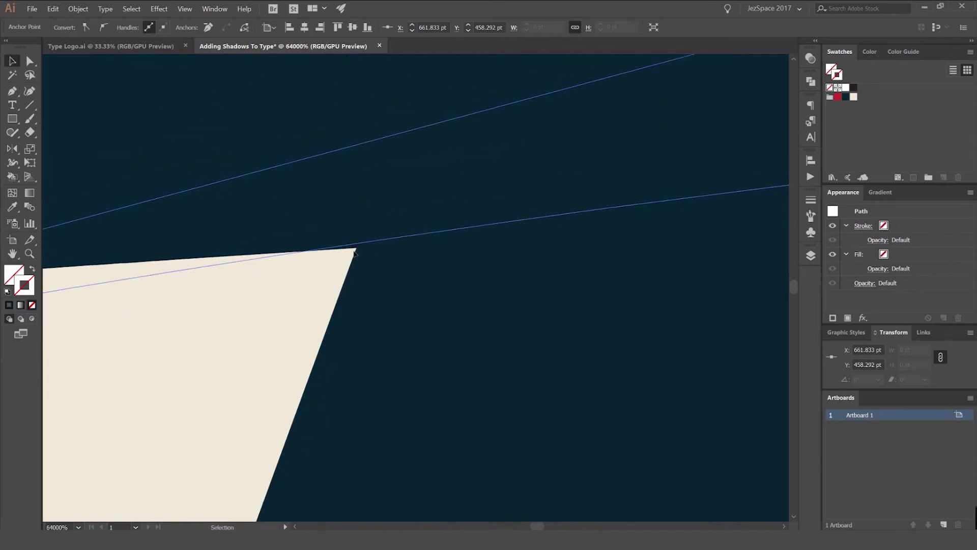
pyautogui.scroll(-1, 592, 151)
pyautogui.moveTo(596, 98); pyautogui.dragTo(551, 158)
pyautogui.moveTo(632, 107); pyautogui.dragTo(547, 174)
pyautogui.scroll(-5, 190, 321)
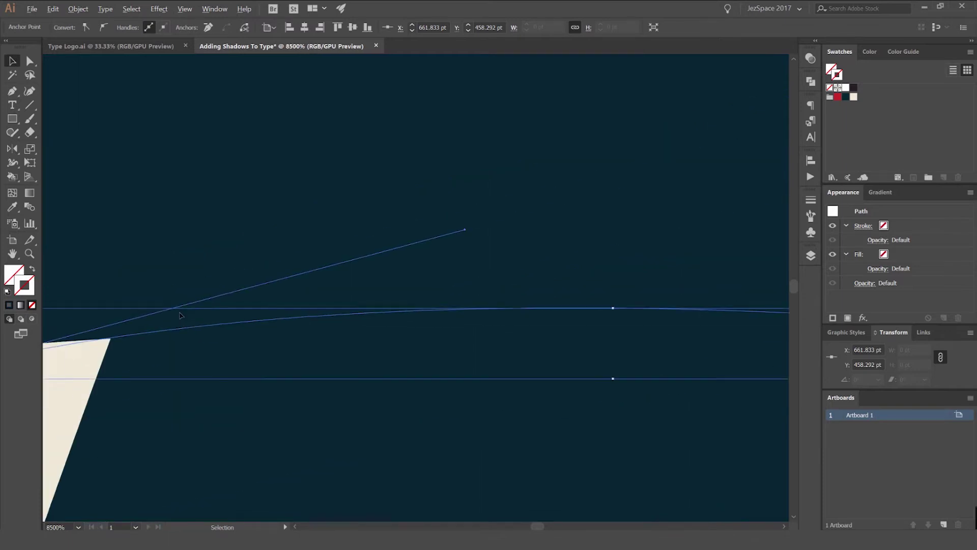
pyautogui.moveTo(393, 258); pyautogui.dragTo(674, 175)
pyautogui.press('p')
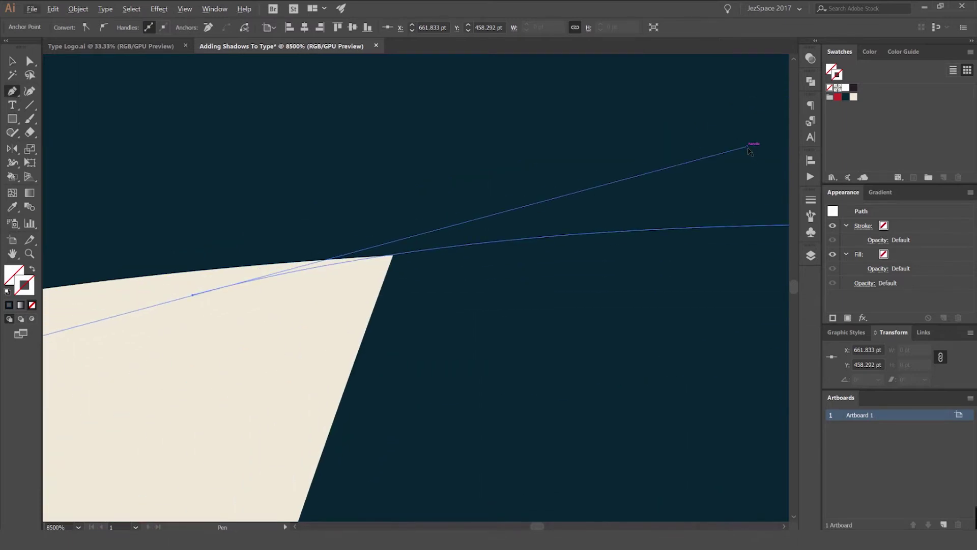
pyautogui.moveTo(747, 146); pyautogui.dragTo(748, 149)
pyautogui.scroll(-2, 388, 246)
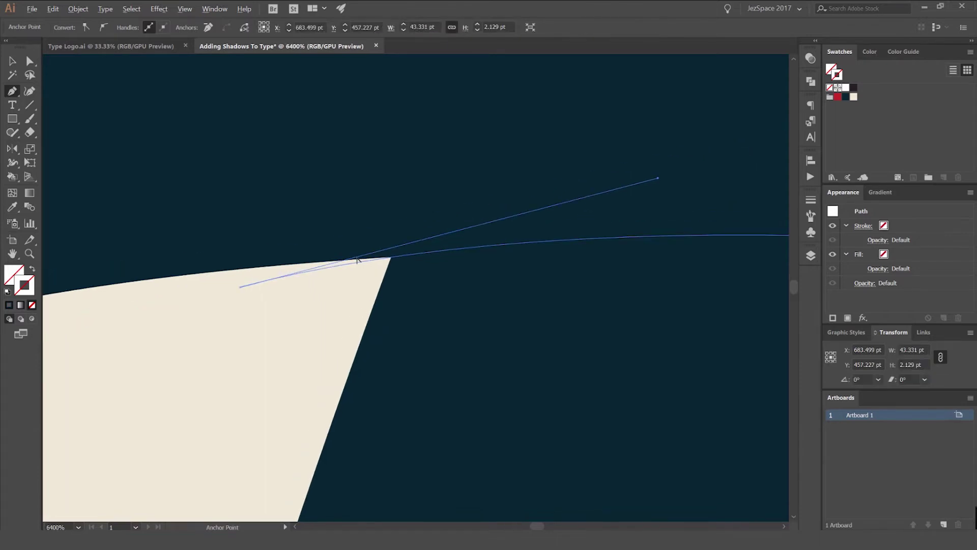
# Add a straight segment running down beside the slanted stem's left edge to an anchor at about X 657 pt, Y 480 pt
pyautogui.scroll(-2, 316, 295)
pyautogui.scroll(-3, 280, 295)
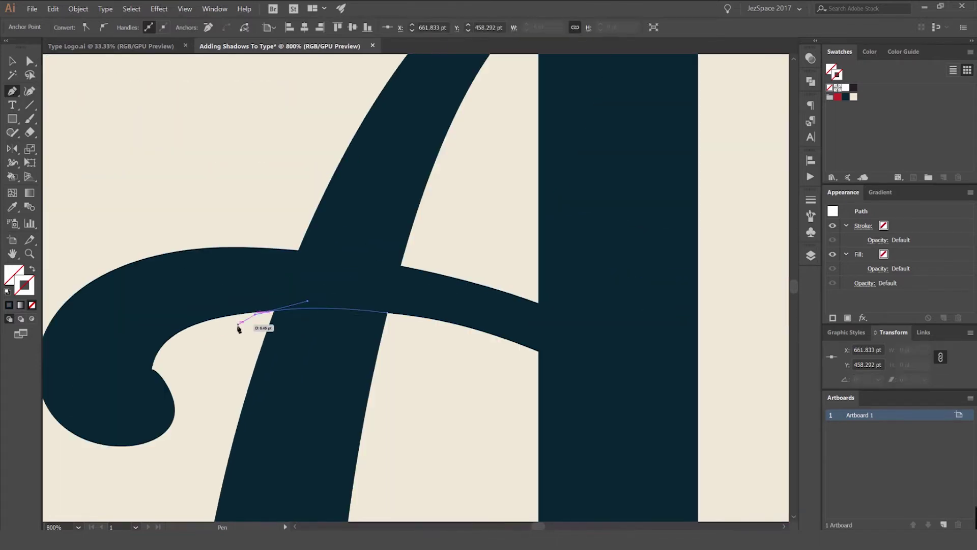
pyautogui.scroll(3, 347, 260)
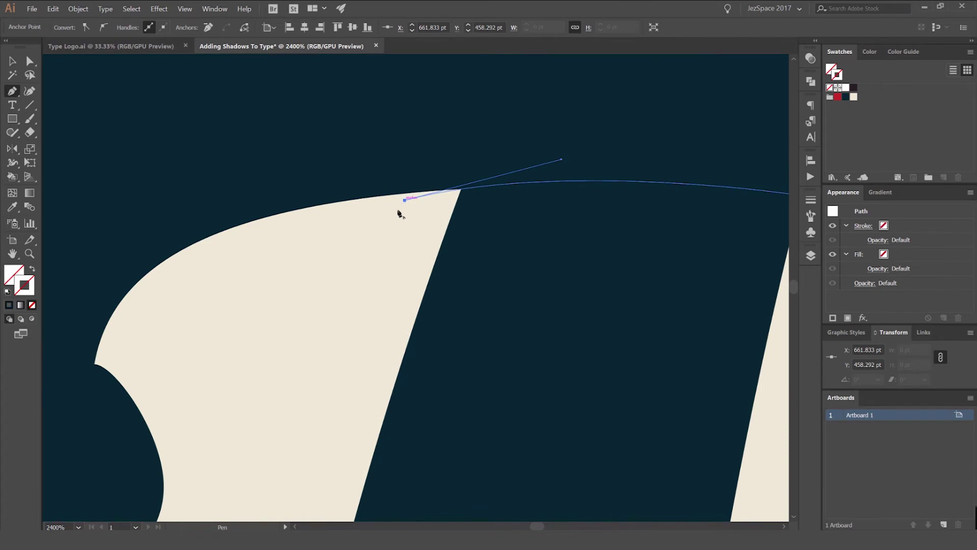
pyautogui.moveTo(365, 284); pyautogui.dragTo(284, 286)
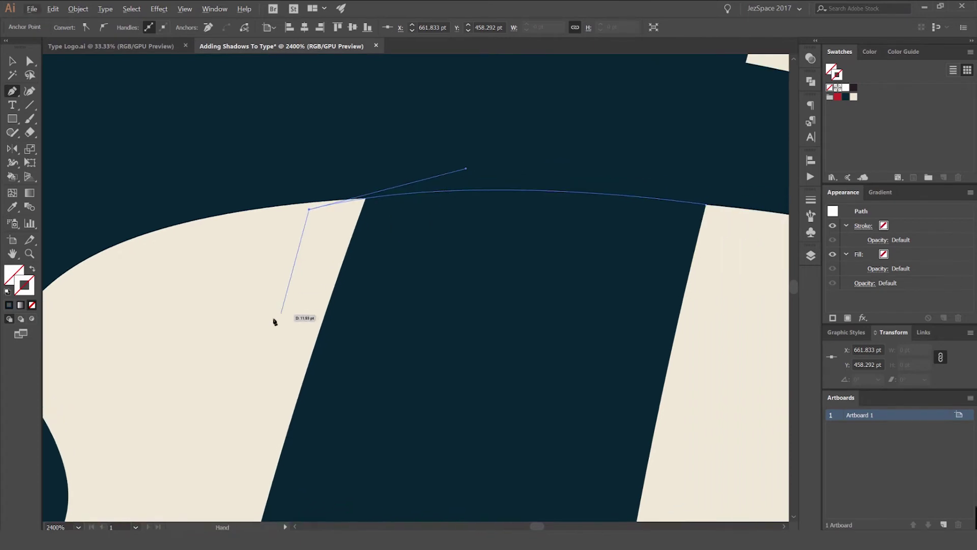
pyautogui.click(265, 405)
pyautogui.scroll(-1, 266, 286)
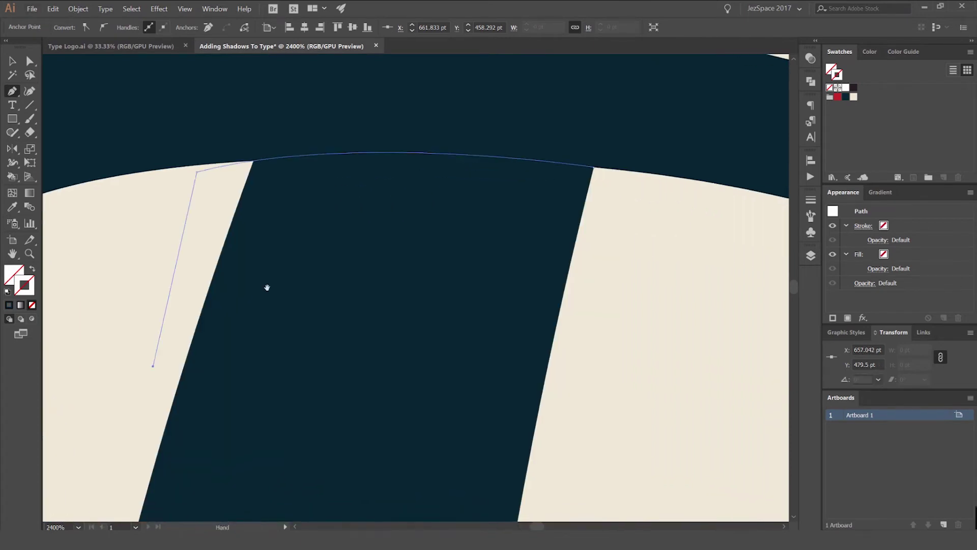
# Close the shadow path with a curved lower segment from the lower-left anchor back to the starting anchor, and deselect it
pyautogui.moveTo(493, 200); pyautogui.dragTo(672, 183)
pyautogui.press('v')
pyautogui.click(517, 260)
pyautogui.scroll(1, 506, 182)
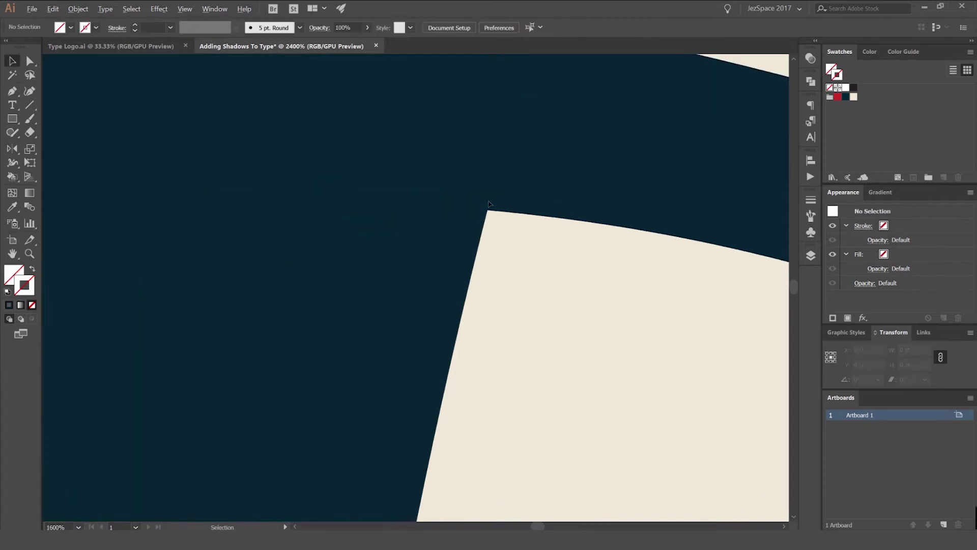
# Move the shadow's right-hand anchor slightly past the slanted stem's right edge along the crossbar's lower edge
pyautogui.scroll(3, 489, 204)
pyautogui.press('a')
pyautogui.moveTo(492, 220); pyautogui.dragTo(571, 230)
pyautogui.click(575, 277)
pyautogui.scroll(-4, 557, 275)
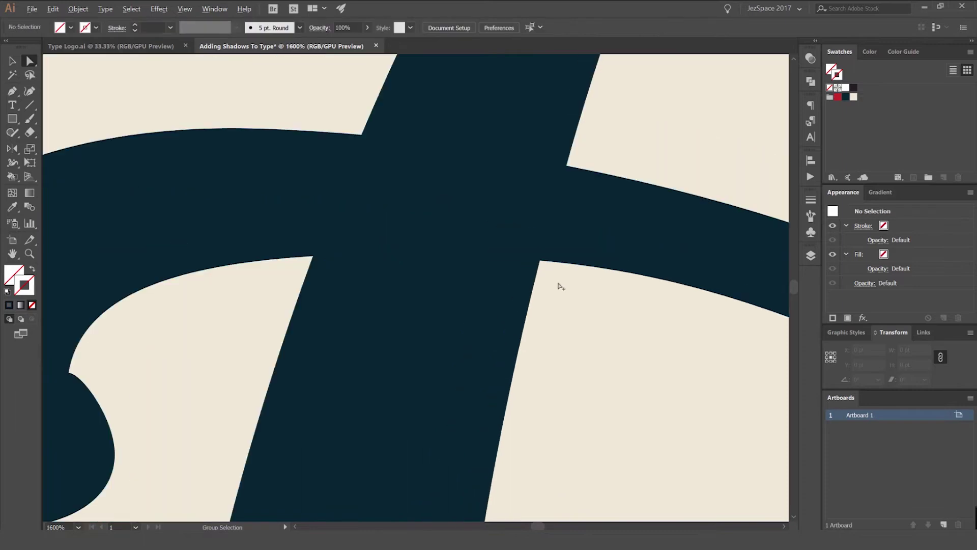
pyautogui.scroll(-1, 560, 287)
# Fill the closed shadow shape with the red swatch and check how it sits across the stem
pyautogui.press('v')
pyautogui.click(544, 269)
pyautogui.click(846, 97)
pyautogui.click(837, 96)
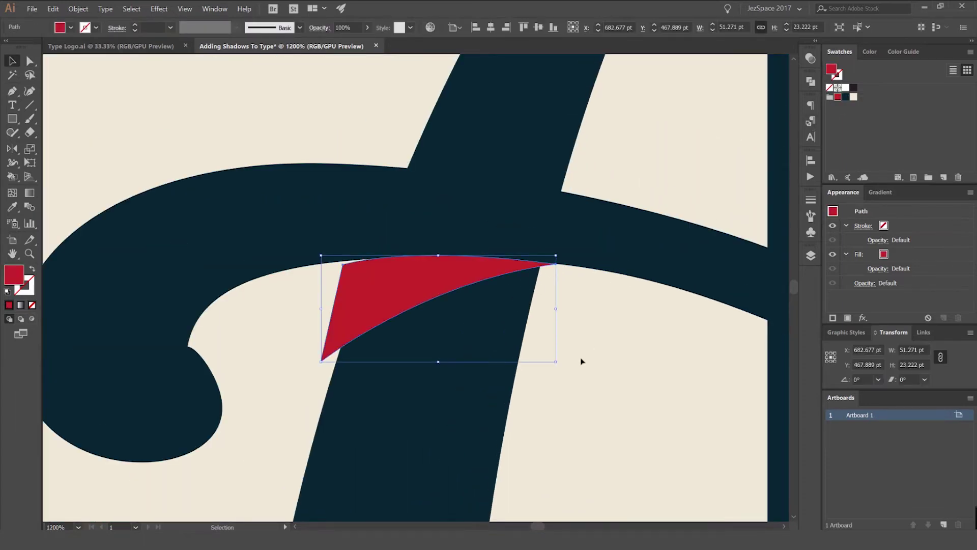
pyautogui.click(581, 360)
pyautogui.scroll(-4, 581, 357)
pyautogui.moveTo(589, 349); pyautogui.dragTo(429, 259)
pyautogui.scroll(4, 430, 258)
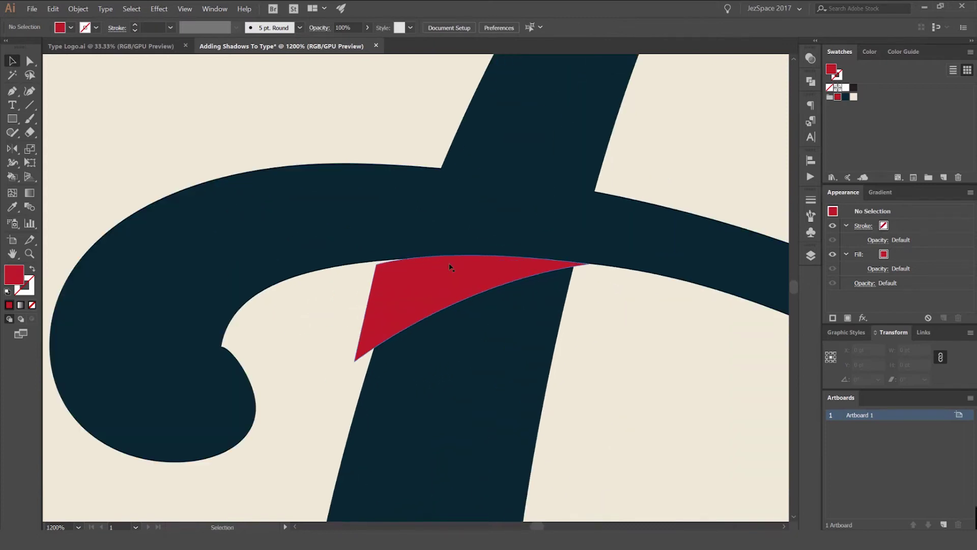
pyautogui.scroll(2, 427, 258)
pyautogui.moveTo(530, 280); pyautogui.dragTo(367, 266)
pyautogui.scroll(-2, 362, 267)
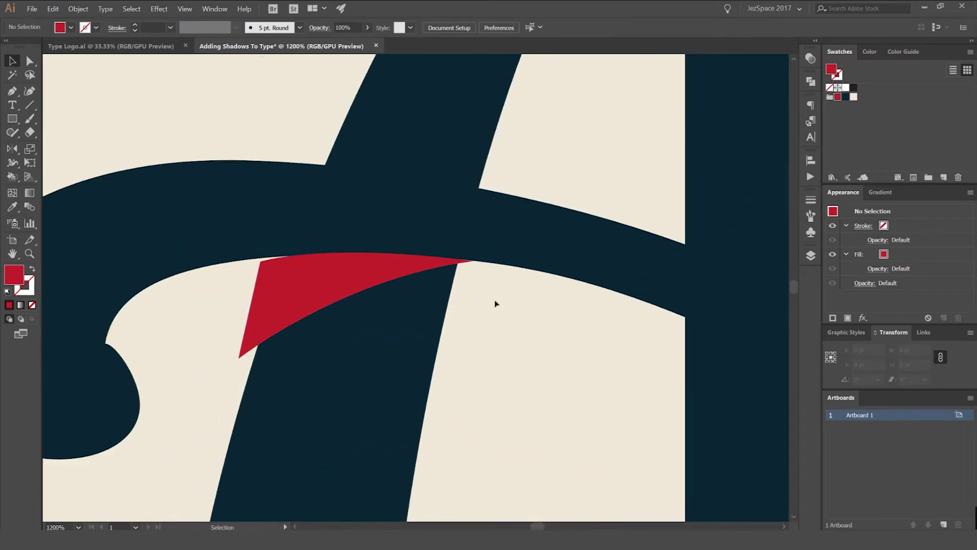
# Fill the shadow shape with the dark navy swatch and set its blending mode to Multiply
pyautogui.click(402, 268)
pyautogui.click(847, 98)
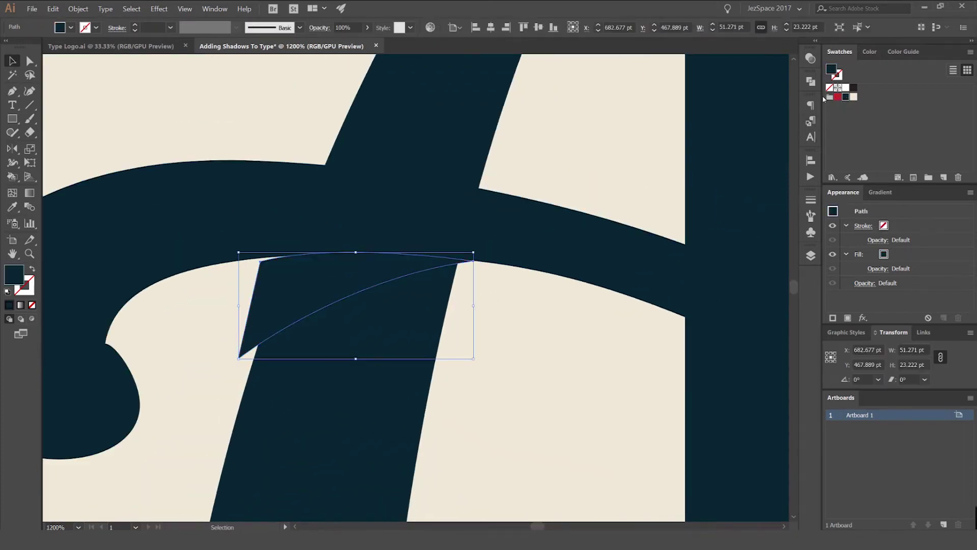
pyautogui.click(811, 59)
pyautogui.click(695, 69)
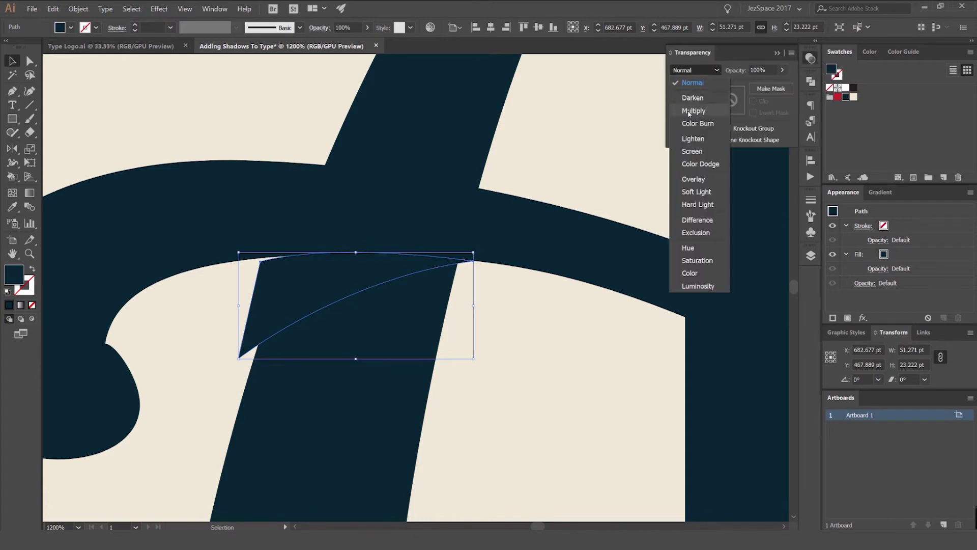
pyautogui.click(688, 108)
pyautogui.click(502, 318)
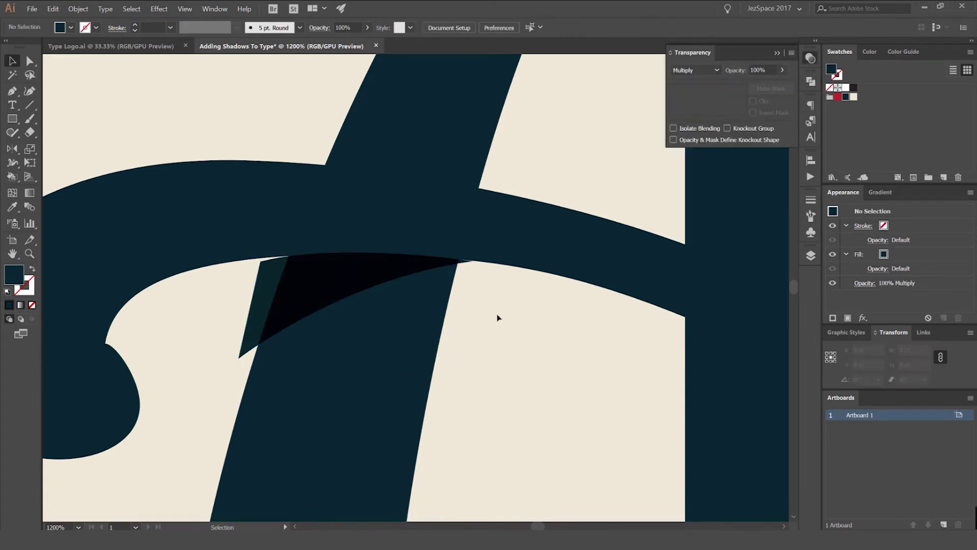
# Set the shadow shape's opacity to 50% and deselect it
pyautogui.scroll(-2, 499, 316)
pyautogui.scroll(2, 497, 316)
pyautogui.click(373, 269)
pyautogui.moveTo(767, 70); pyautogui.dragTo(702, 79)
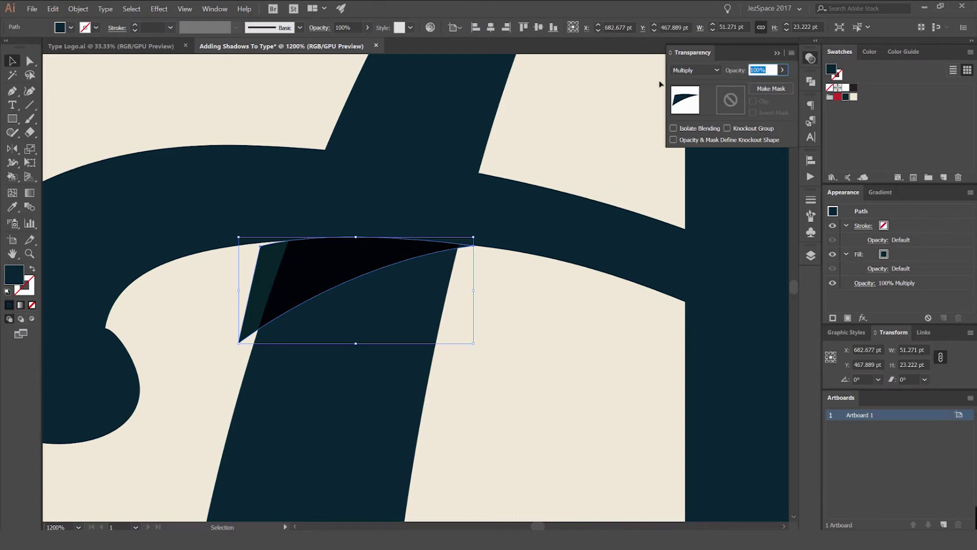
pyautogui.press('Return')
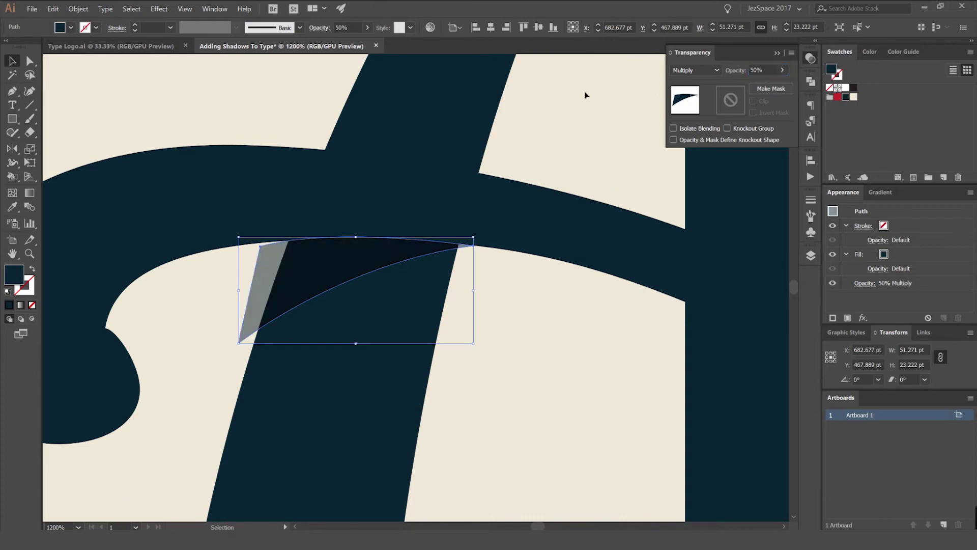
pyautogui.click(561, 131)
# Examine the shadow on the whole letter and where it overhangs both edges of the slanted stem
pyautogui.scroll(-4, 555, 135)
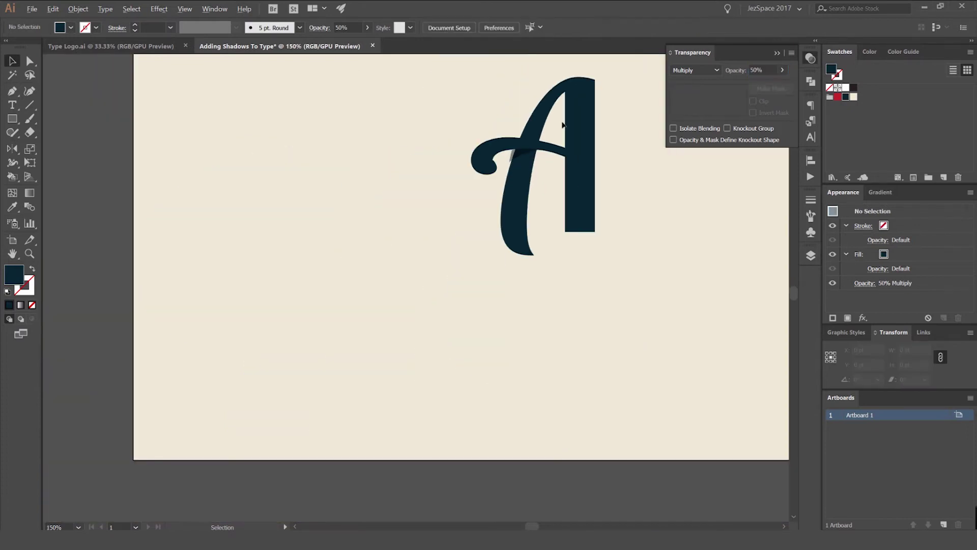
pyautogui.scroll(6, 526, 151)
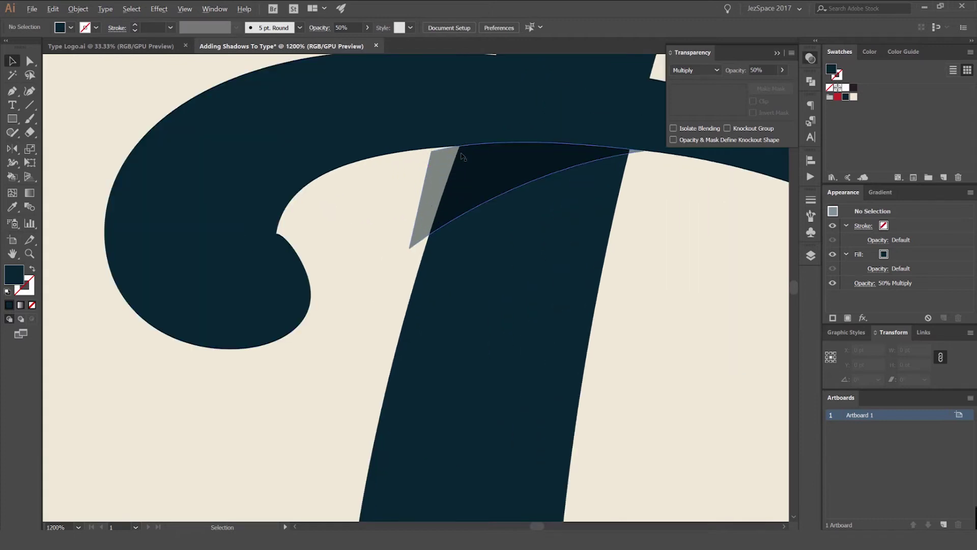
pyautogui.scroll(2, 463, 157)
pyautogui.scroll(-2, 448, 163)
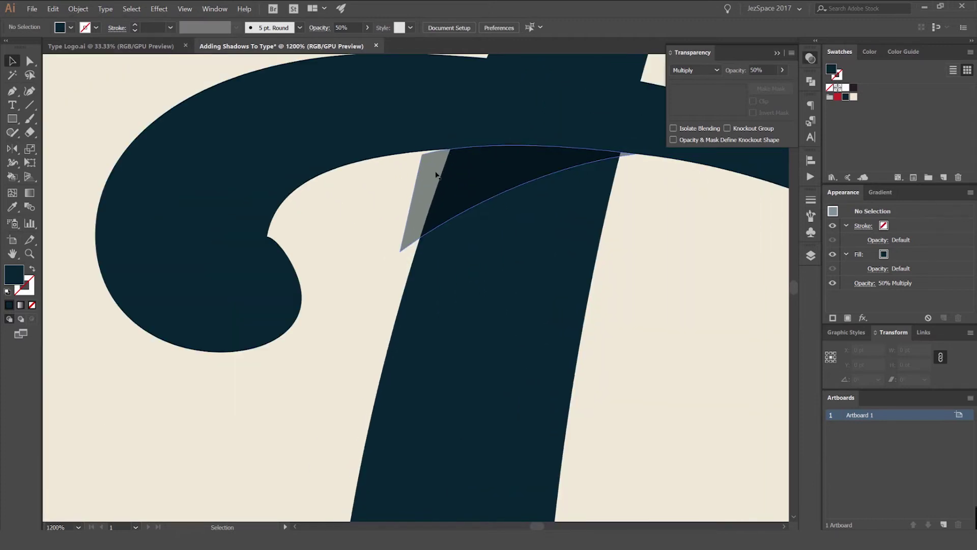
pyautogui.scroll(1, 438, 172)
pyautogui.scroll(-3, 437, 166)
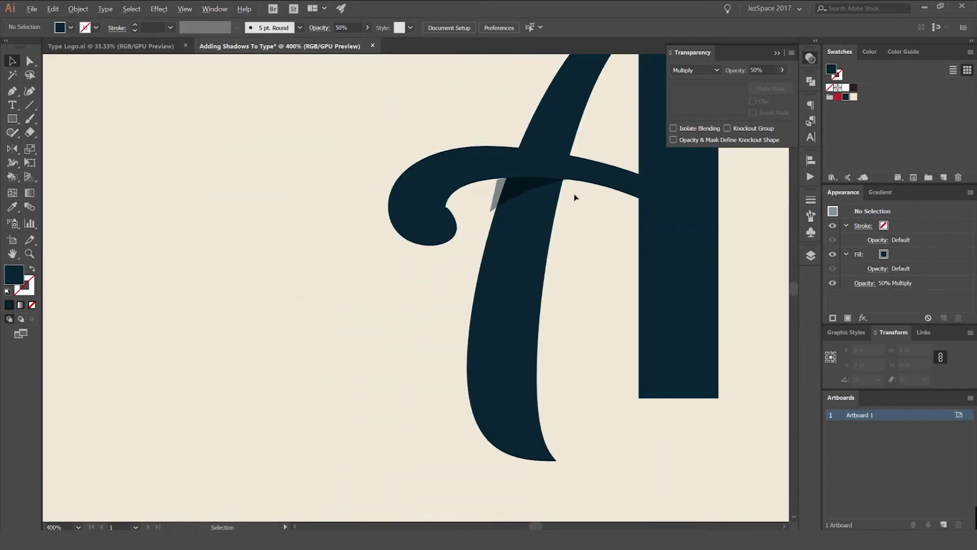
pyautogui.scroll(-1, 574, 197)
pyautogui.hotkey('ctrl', 'a')
pyautogui.scroll(-1, 538, 143)
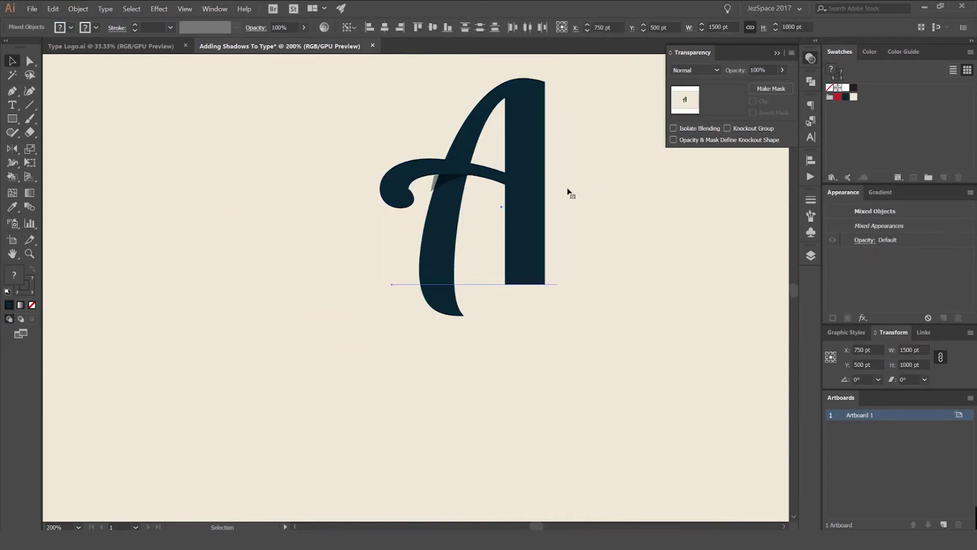
pyautogui.moveTo(578, 181); pyautogui.dragTo(506, 206)
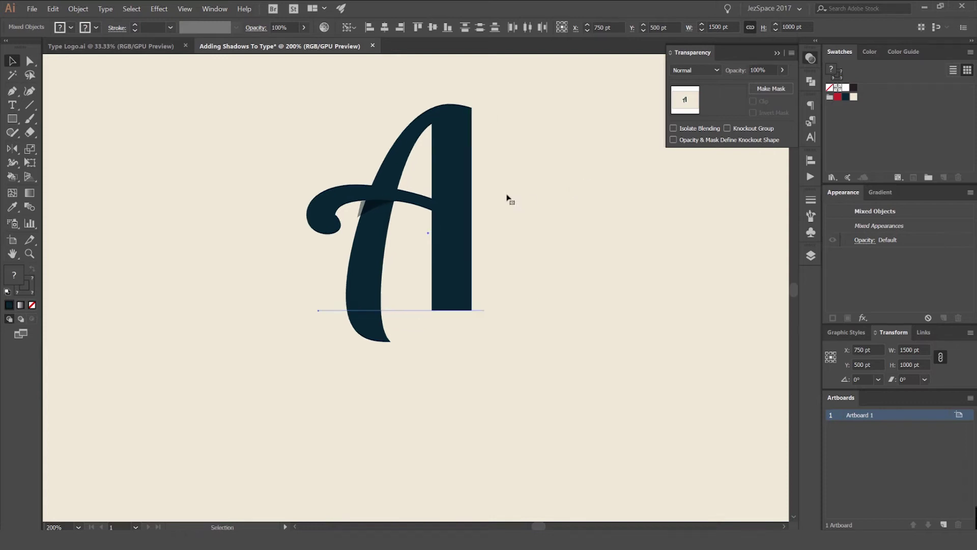
pyautogui.press('a')
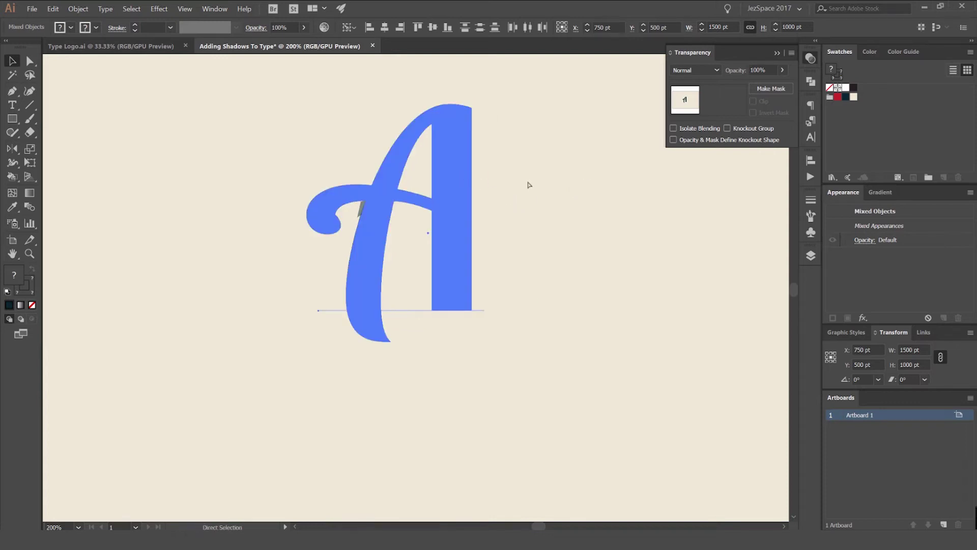
pyautogui.moveTo(468, 177); pyautogui.dragTo(636, 204)
pyautogui.hotkey('ctrl', 'z')
pyautogui.moveTo(454, 177); pyautogui.dragTo(562, 180)
pyautogui.hotkey('ctrl', 'z')
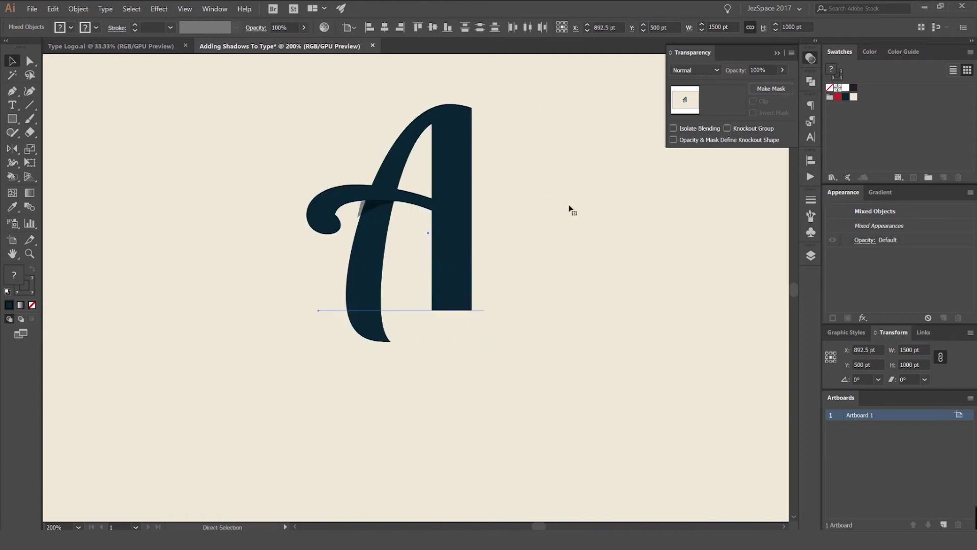
# Select the cream background rectangle and lock it
pyautogui.scroll(-3, 588, 375)
pyautogui.click(599, 186)
pyautogui.click(597, 224)
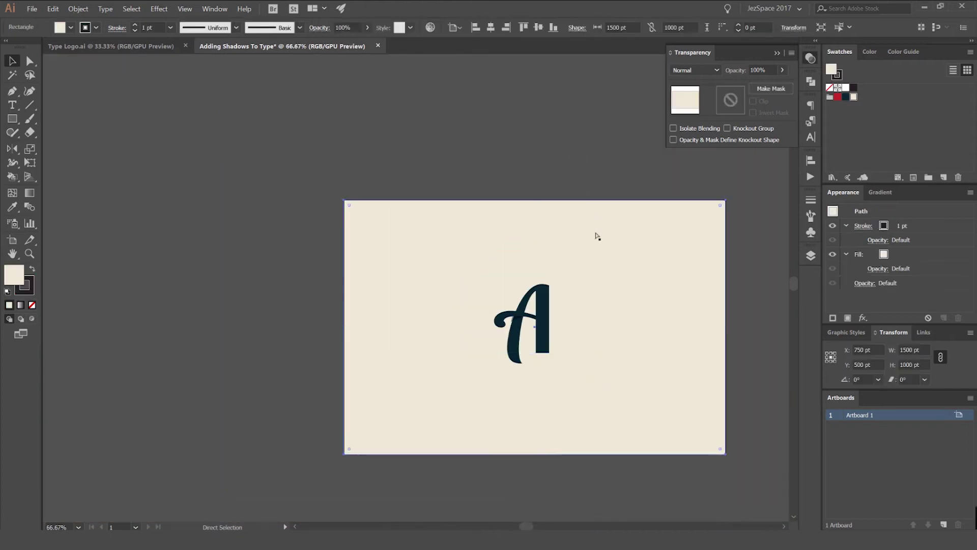
pyautogui.hotkey('ctrl', '2')
pyautogui.scroll(2, 569, 313)
pyautogui.moveTo(554, 310); pyautogui.dragTo(496, 245)
pyautogui.moveTo(464, 232); pyautogui.dragTo(544, 232)
pyautogui.hotkey('ctrl', 'z')
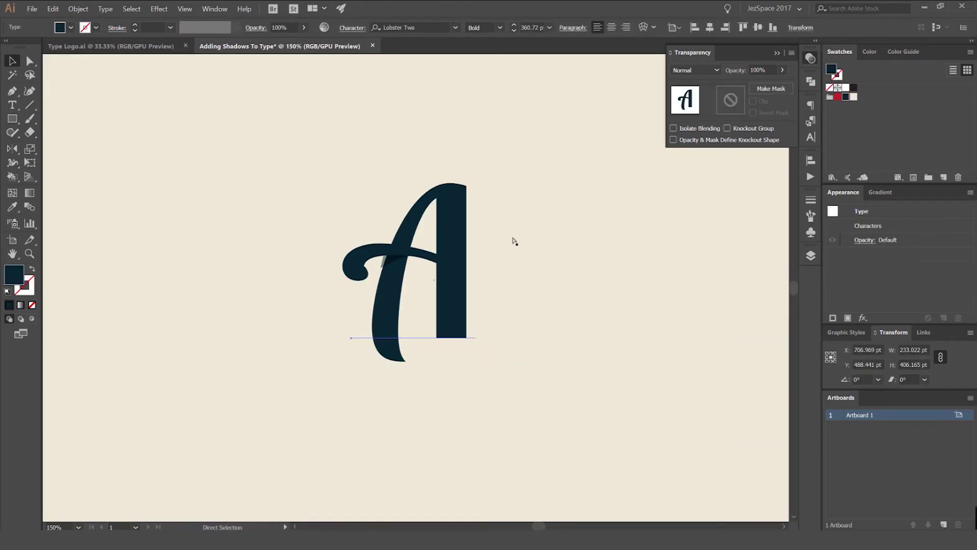
pyautogui.moveTo(456, 244); pyautogui.dragTo(588, 243)
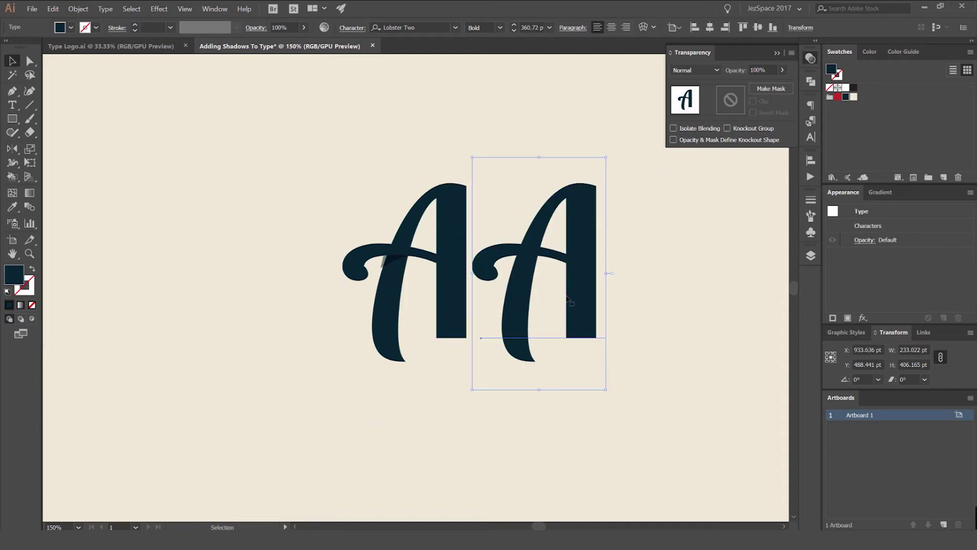
pyautogui.scroll(-1, 529, 273)
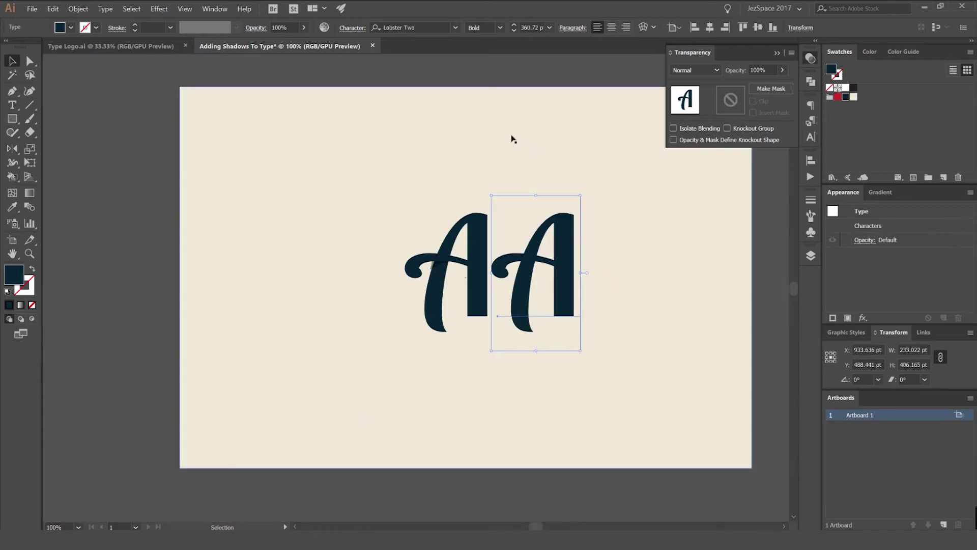
pyautogui.scroll(3, 452, 292)
pyautogui.moveTo(584, 209); pyautogui.dragTo(542, 218)
pyautogui.hotkey('ctrl', 'z')
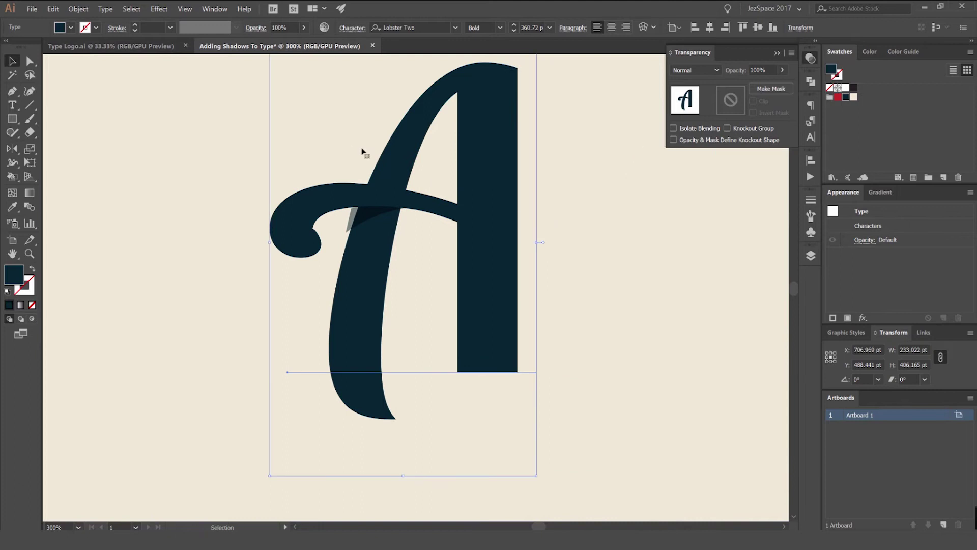
# Create red-filled outlines from an in-place copy of the letter A
pyautogui.click(837, 96)
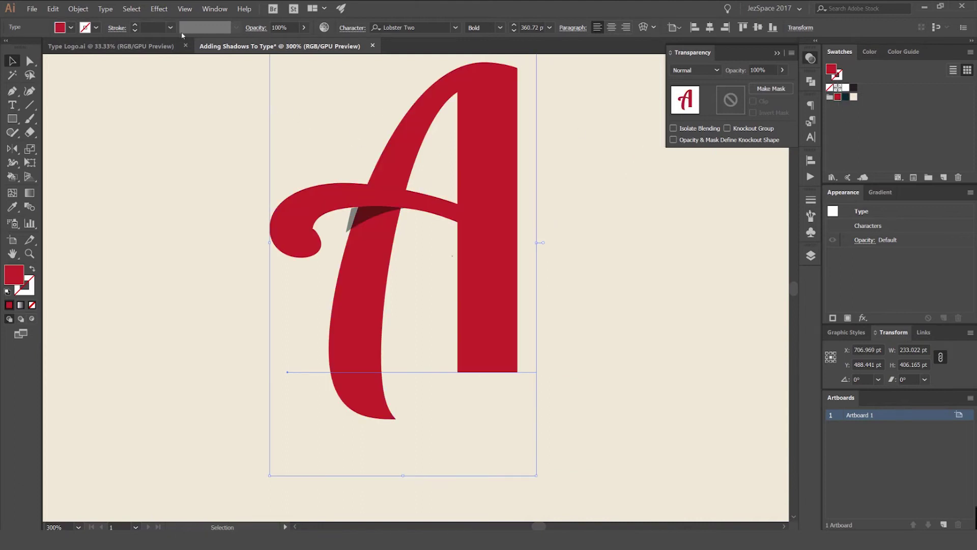
pyautogui.click(78, 8)
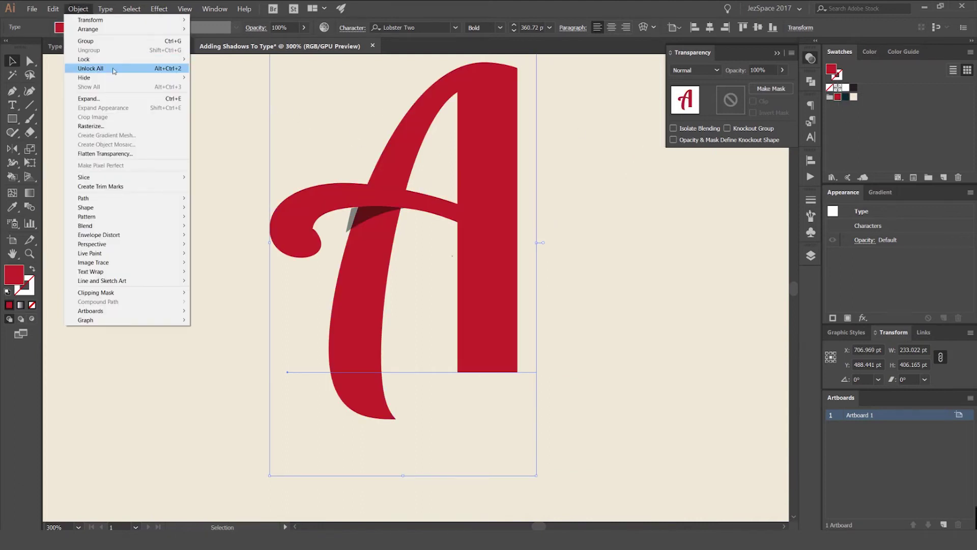
pyautogui.moveTo(106, 9)
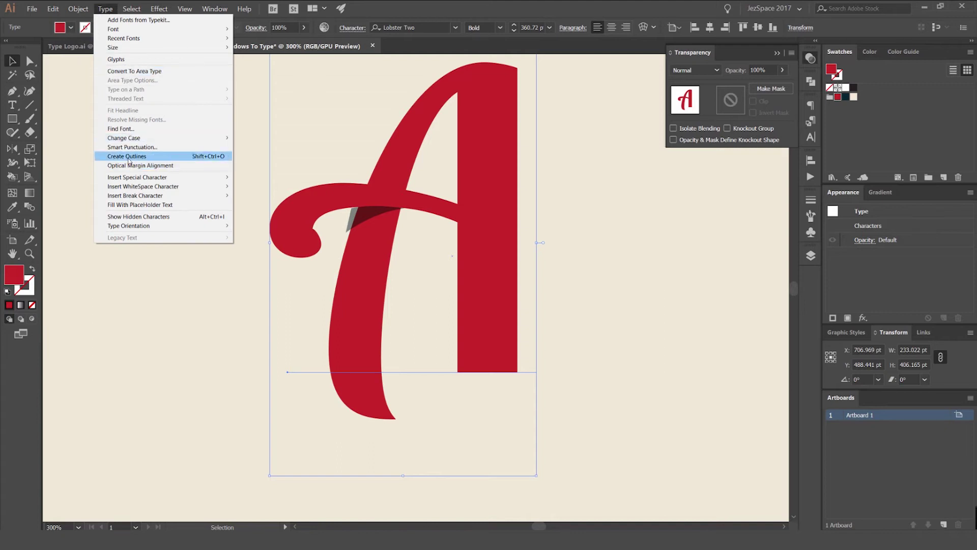
pyautogui.click(211, 157)
# Select the outlined A together with the shadow and delete the sliver beyond the stem's right edge with Shape Builder
pyautogui.moveTo(504, 212); pyautogui.dragTo(644, 230)
pyautogui.moveTo(471, 224); pyautogui.dragTo(192, 226)
pyautogui.scroll(2, 178, 225)
pyautogui.scroll(1, 274, 168)
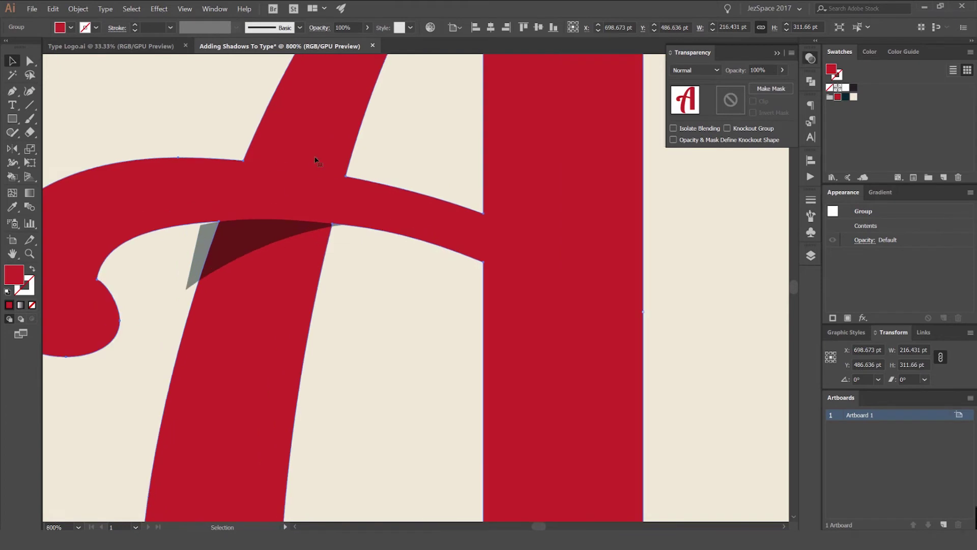
pyautogui.moveTo(286, 169); pyautogui.dragTo(435, 163)
pyautogui.scroll(1, 440, 156)
pyautogui.keyDown('shift'); pyautogui.click(392, 260); pyautogui.keyUp('shift')
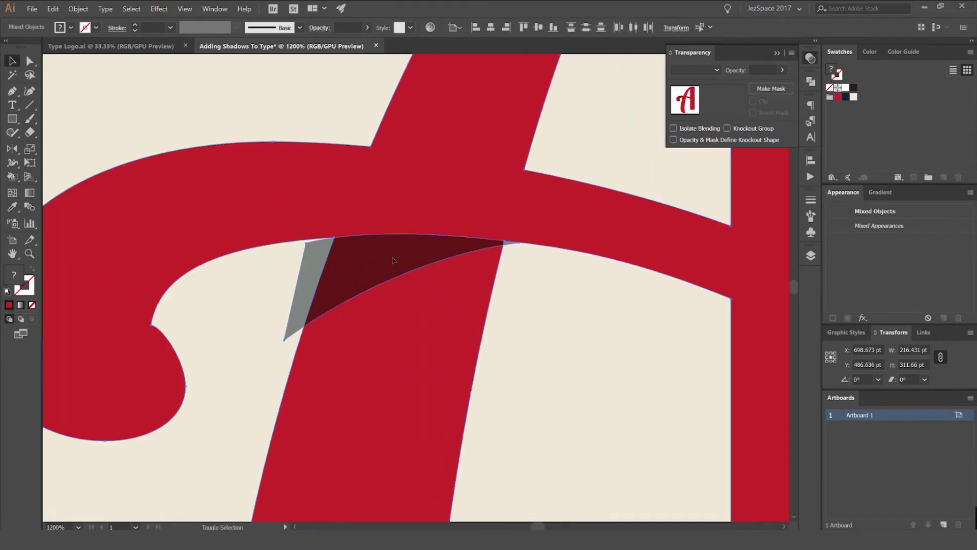
pyautogui.scroll(1, 322, 249)
pyautogui.hotkey('shift', 'm')
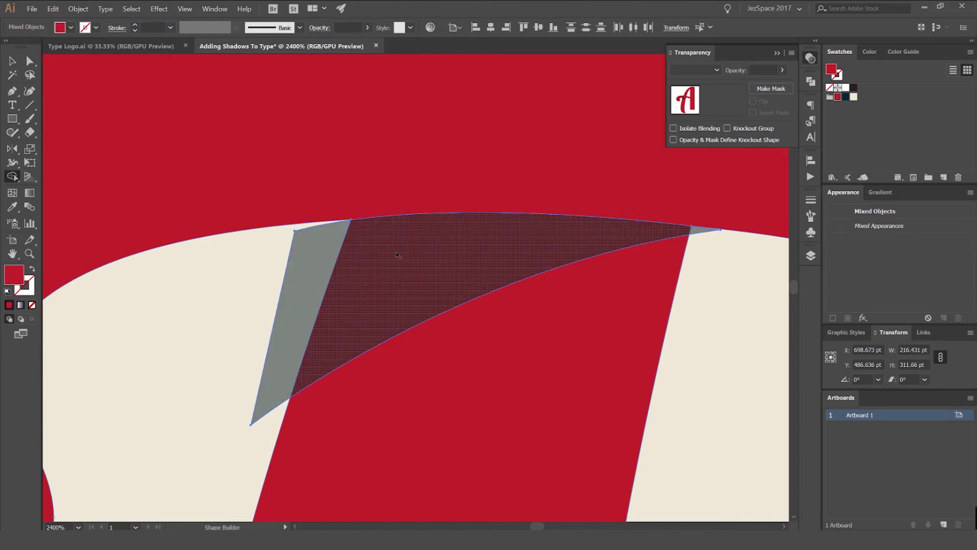
pyautogui.scroll(1, 320, 248)
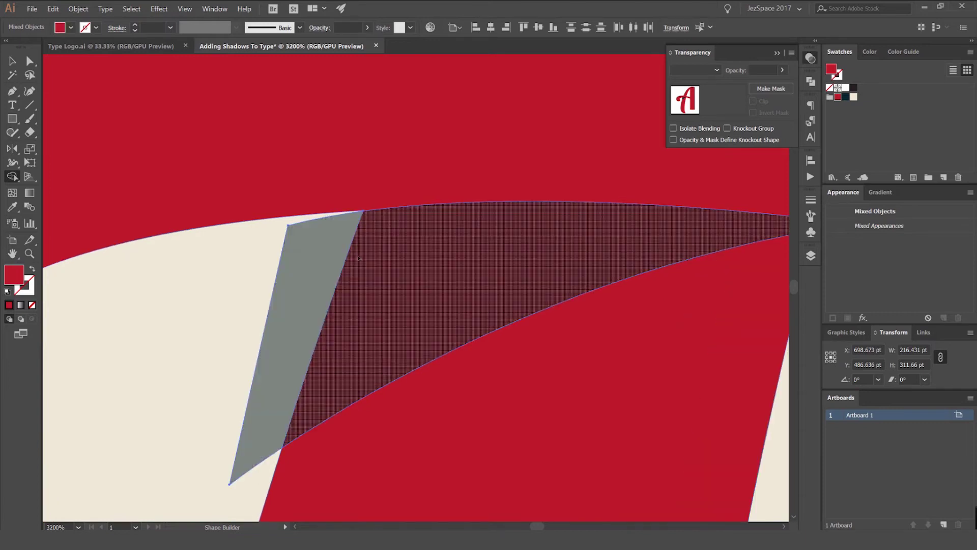
pyautogui.moveTo(604, 220); pyautogui.dragTo(392, 227)
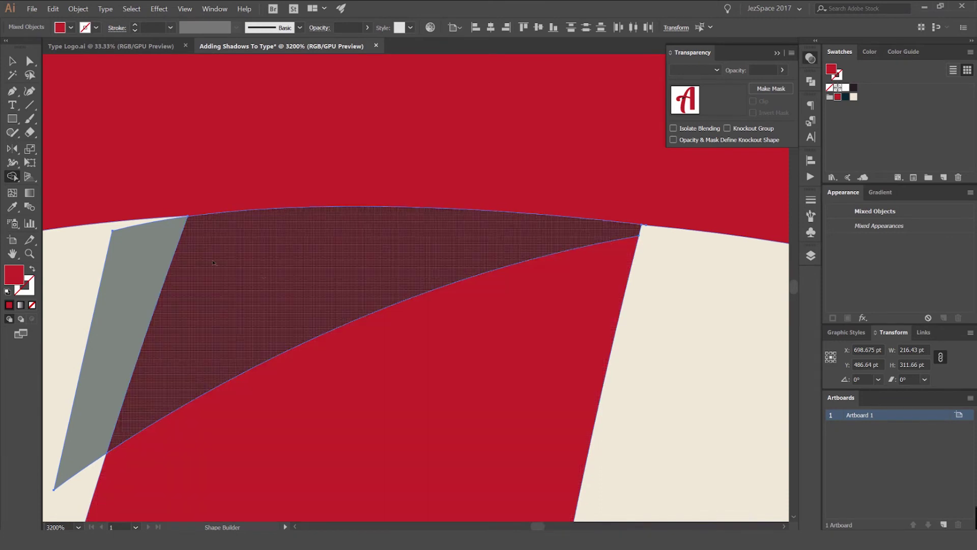
# Delete the shadow piece overhanging the slanted stem's left edge with Shape Builder and return to the Selection tool
pyautogui.moveTo(210, 226); pyautogui.dragTo(477, 136)
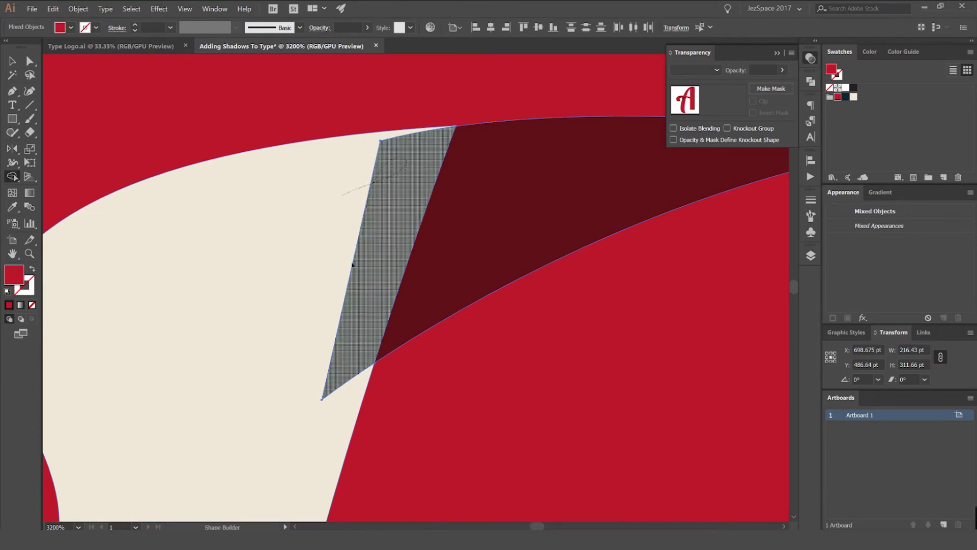
pyautogui.moveTo(359, 191); pyautogui.dragTo(343, 195)
pyautogui.press('v')
pyautogui.click(285, 213)
pyautogui.scroll(-8, 284, 211)
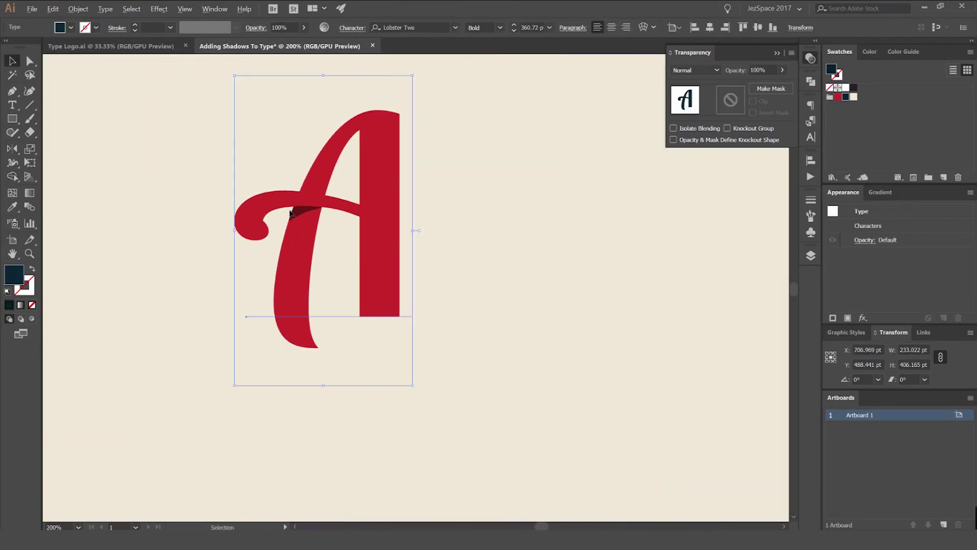
# Move the red outlined A off the artboard's right side to about X 1682 pt, Y 539 pt, and inspect the trimmed shadow
pyautogui.click(452, 172)
pyautogui.scroll(-3, 453, 174)
pyautogui.click(388, 200)
pyautogui.moveTo(388, 200); pyautogui.dragTo(743, 229)
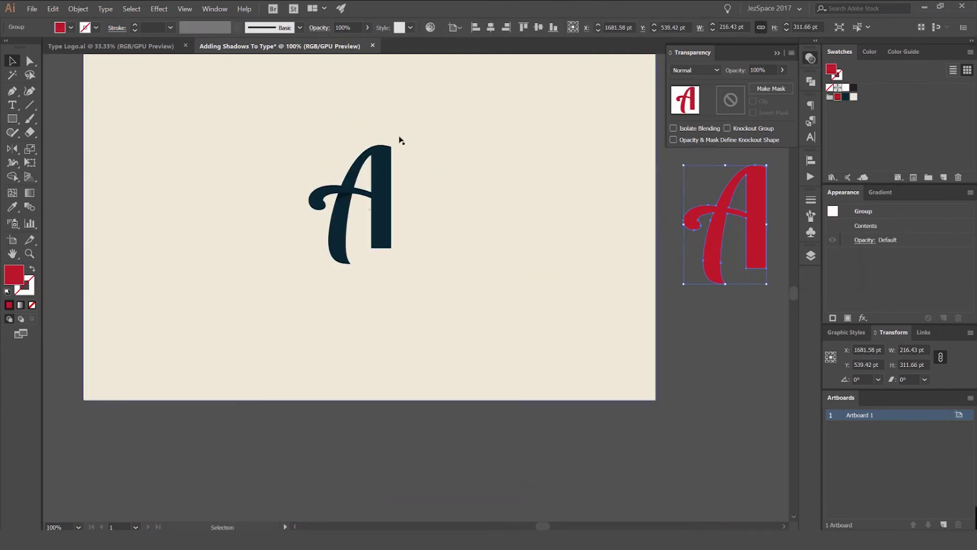
pyautogui.scroll(3, 344, 180)
pyautogui.scroll(1, 343, 181)
pyautogui.scroll(4, 305, 229)
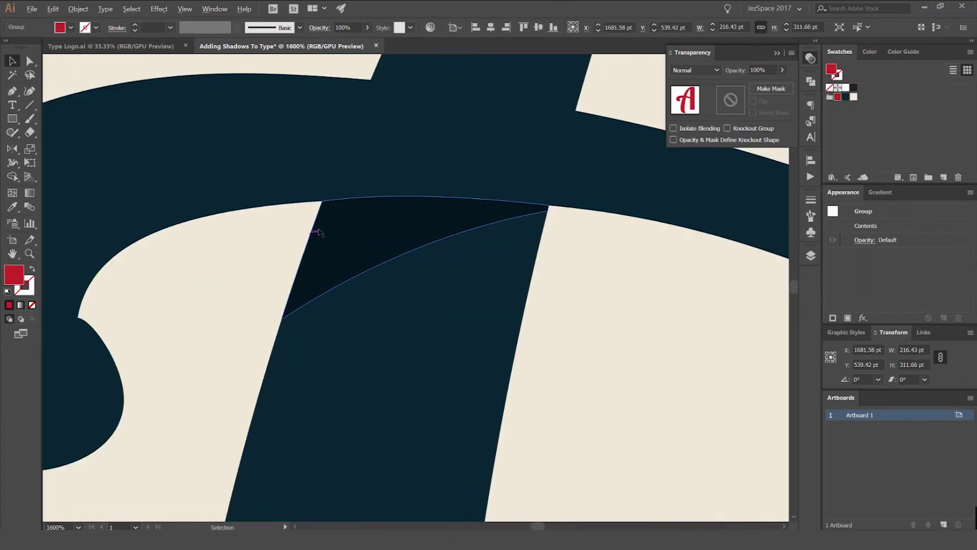
# Examine the trimmed shadow's edges where the crossbar meets the slanted stem, up close and across the whole letter
pyautogui.scroll(2, 297, 226)
pyautogui.scroll(-2, 295, 153)
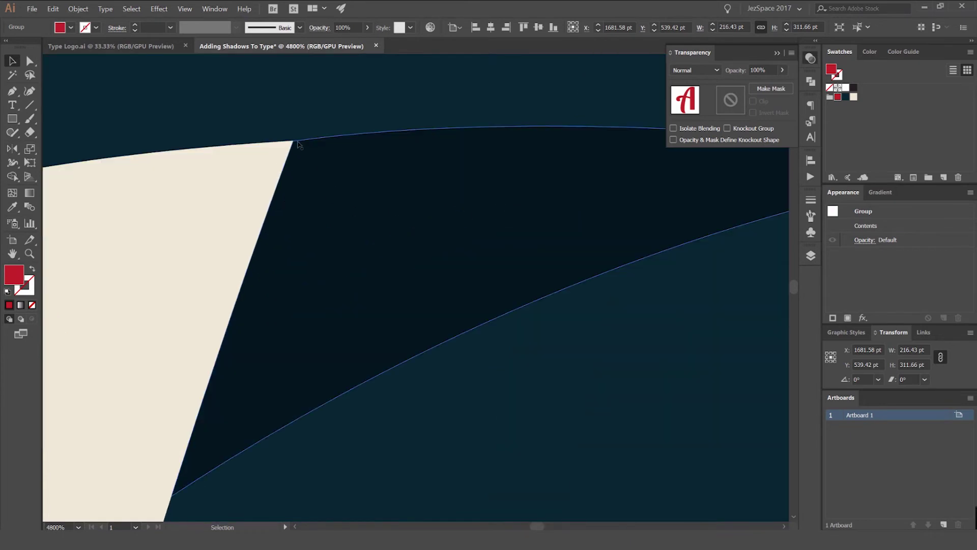
pyautogui.scroll(-3, 293, 150)
pyautogui.moveTo(268, 151); pyautogui.dragTo(349, 206)
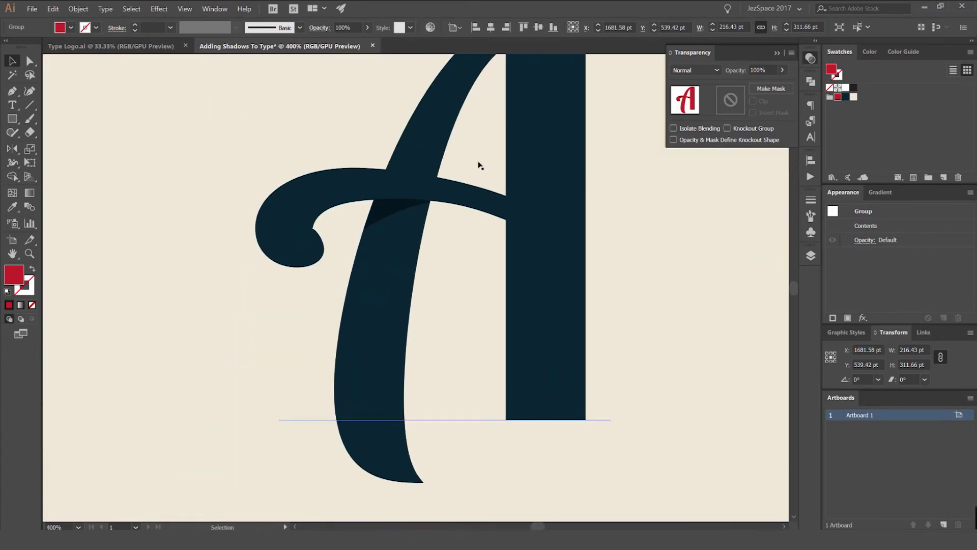
pyautogui.scroll(-3, 365, 200)
pyautogui.scroll(2, 446, 204)
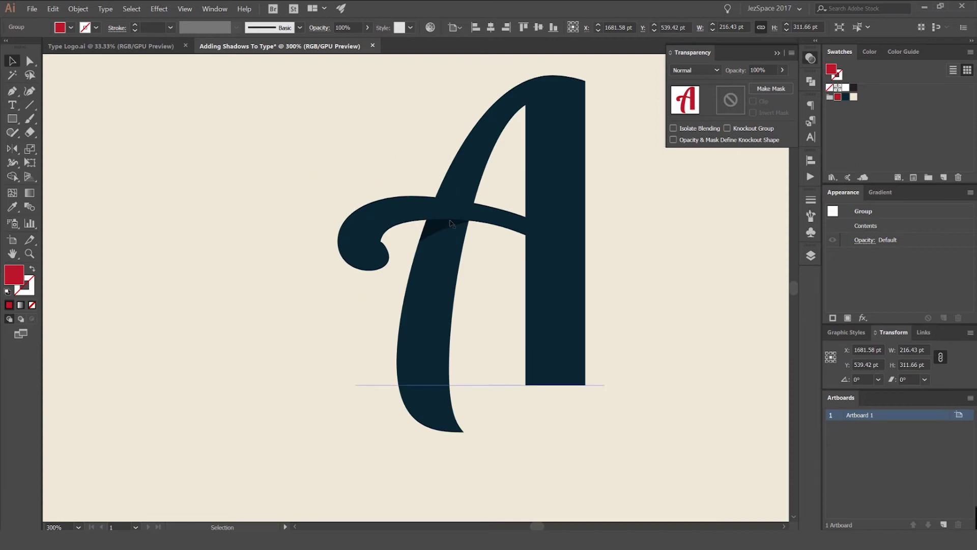
pyautogui.scroll(-3, 478, 217)
pyautogui.click(572, 227)
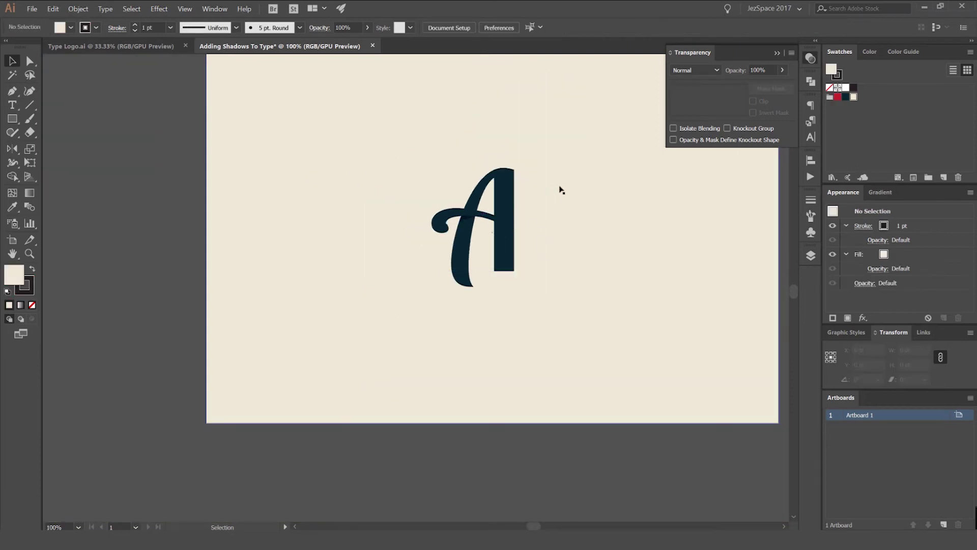
pyautogui.scroll(-1, 578, 191)
pyautogui.scroll(2, 567, 185)
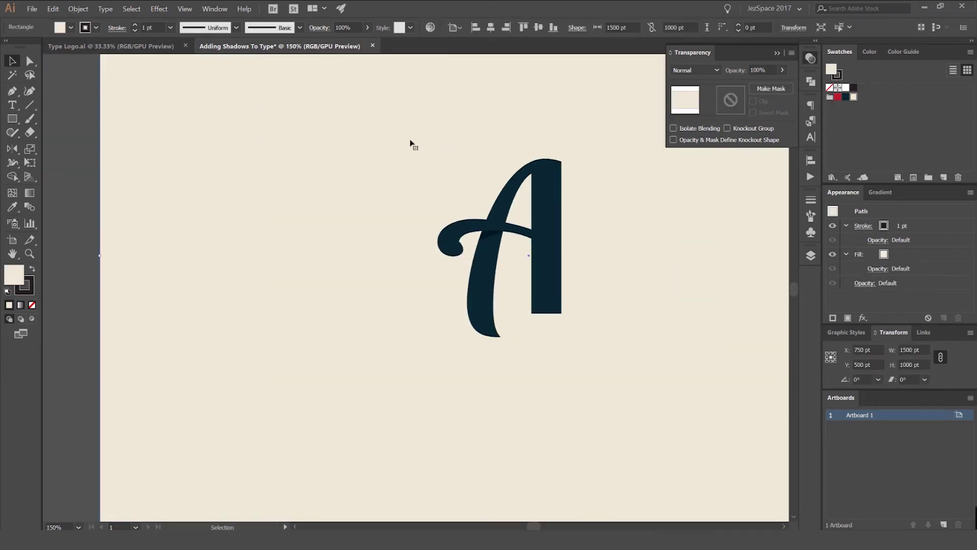
pyautogui.scroll(4, 505, 215)
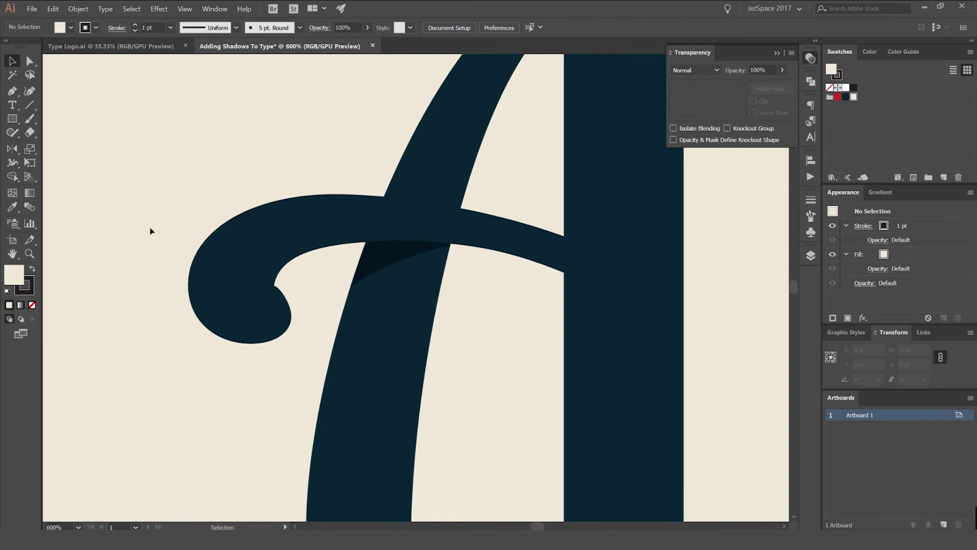
pyautogui.scroll(-4, 483, 186)
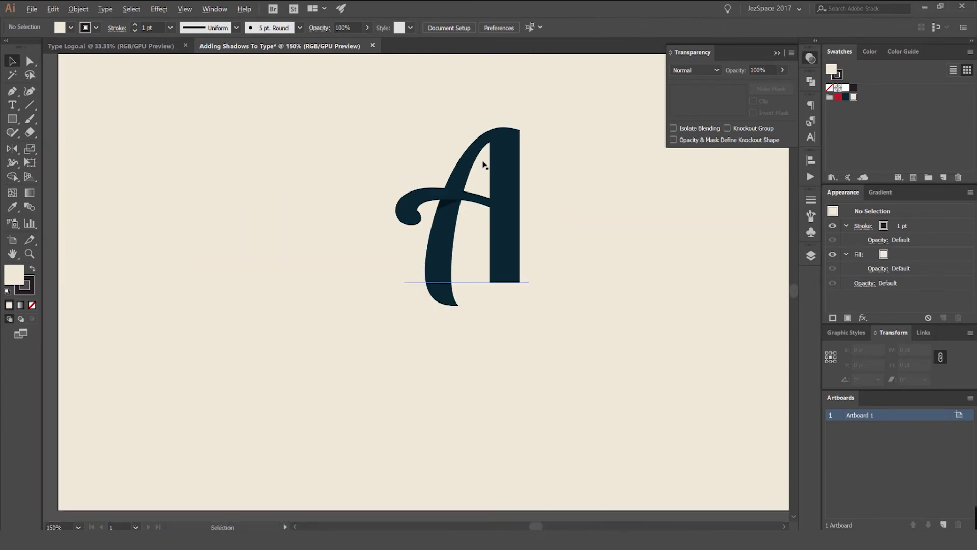
pyautogui.scroll(4, 455, 175)
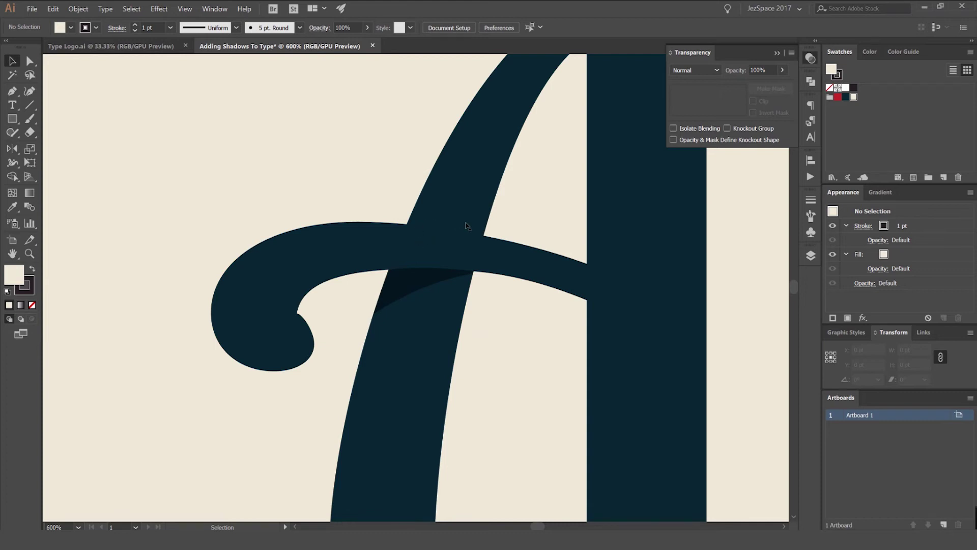
pyautogui.scroll(-5, 482, 224)
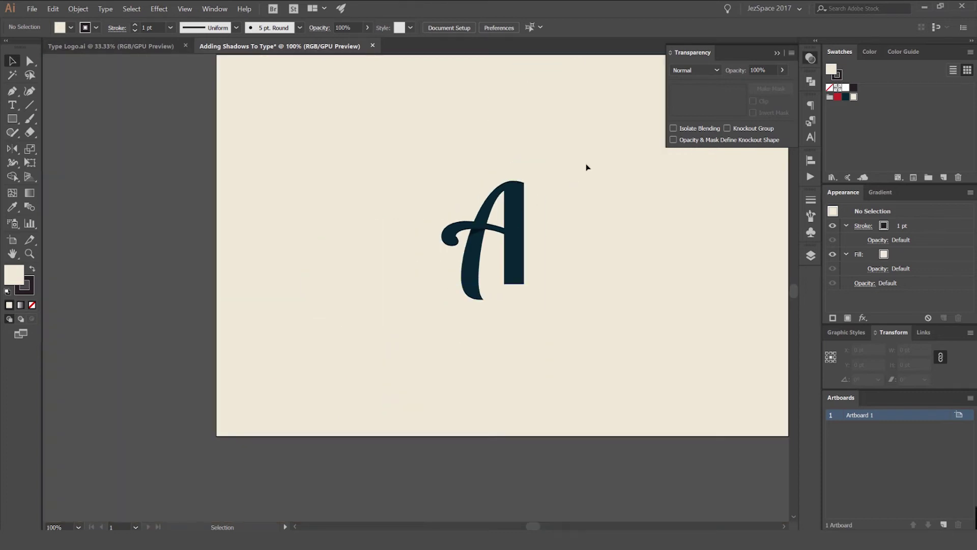
# Duplicate the A with its shadow to sit beside the original, and delete the shadow from the copy at about X 896 pt
pyautogui.moveTo(587, 167); pyautogui.dragTo(435, 294)
pyautogui.moveTo(512, 234); pyautogui.dragTo(606, 235)
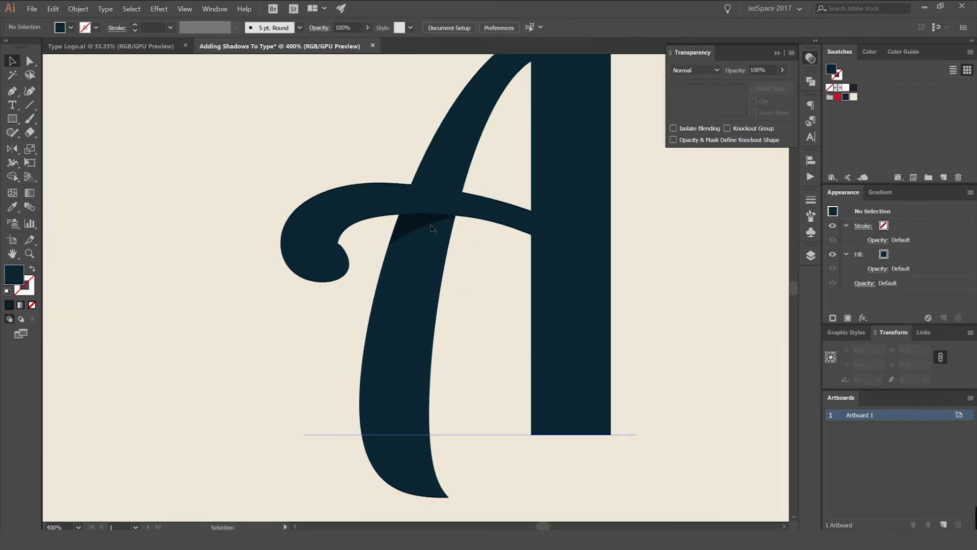
pyautogui.click(432, 229)
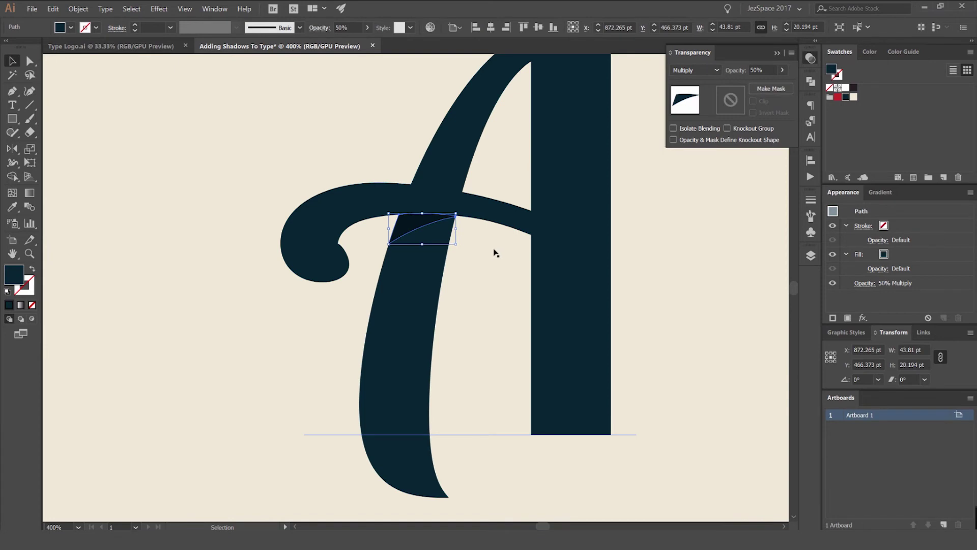
pyautogui.click(472, 249)
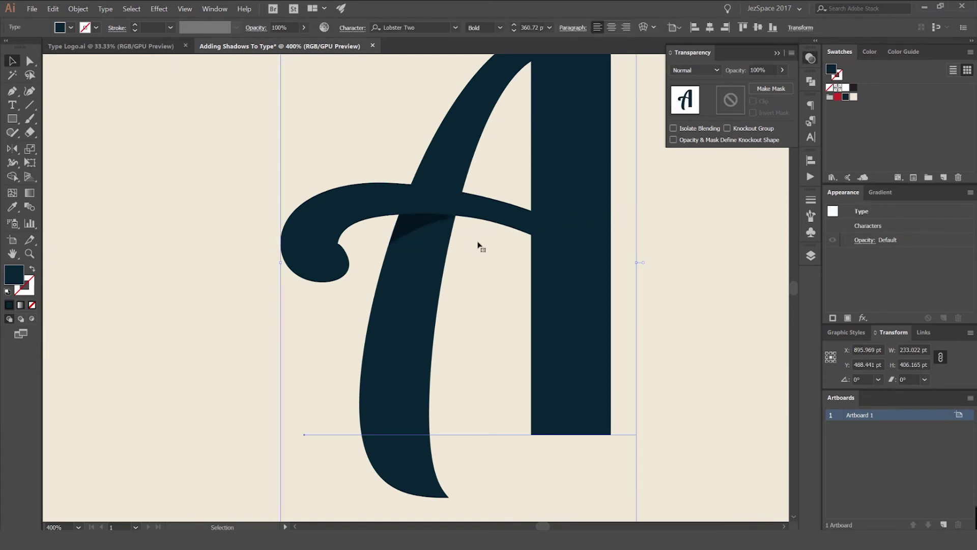
pyautogui.scroll(2, 412, 218)
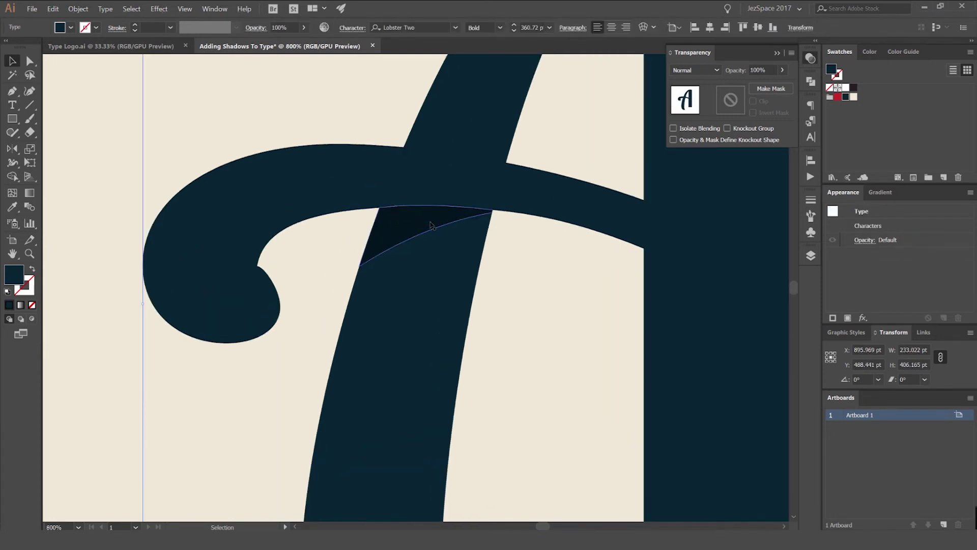
pyautogui.click(432, 226)
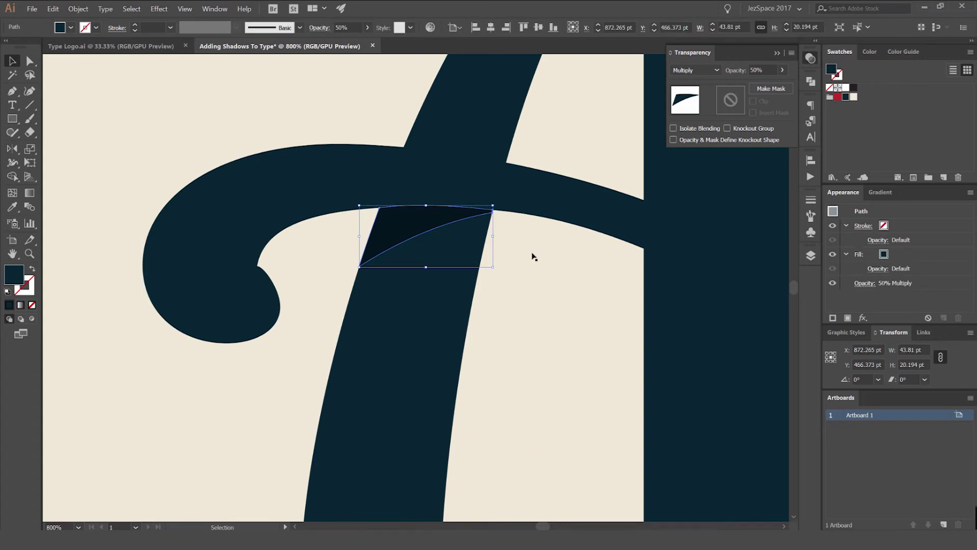
pyautogui.press('Delete')
# Start a Pen path at the slanted stem's left edge and curve it along the crossbar's underside past the stem's right edge
pyautogui.scroll(1, 454, 210)
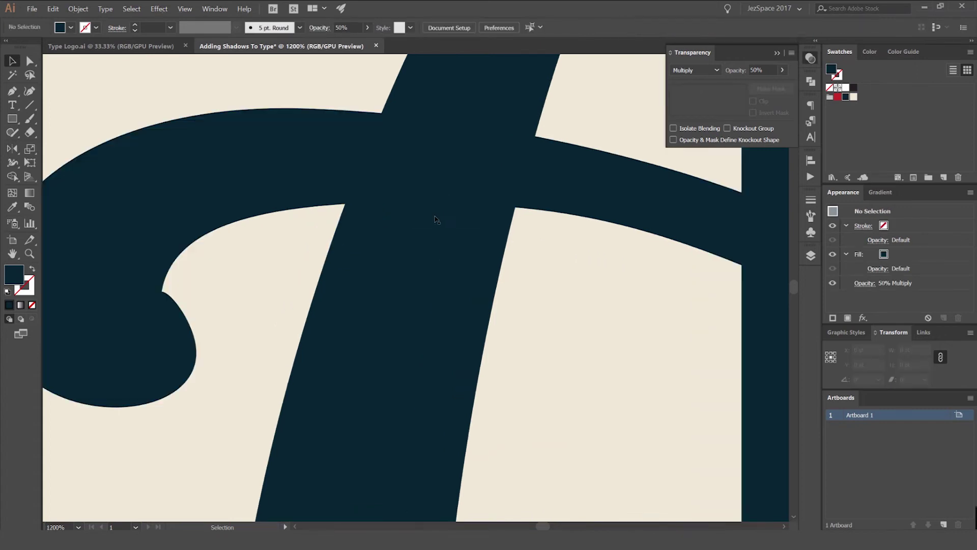
pyautogui.press('p')
pyautogui.scroll(2, 355, 208)
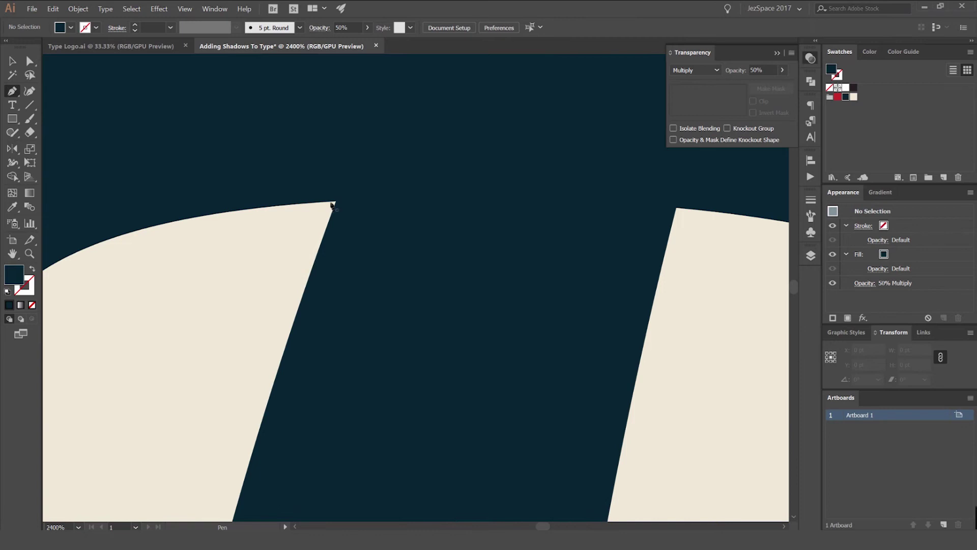
pyautogui.click(333, 202)
pyautogui.moveTo(695, 216); pyautogui.dragTo(743, 294)
pyautogui.scroll(-1, 736, 231)
pyautogui.hotkey('ctrl', 'z')
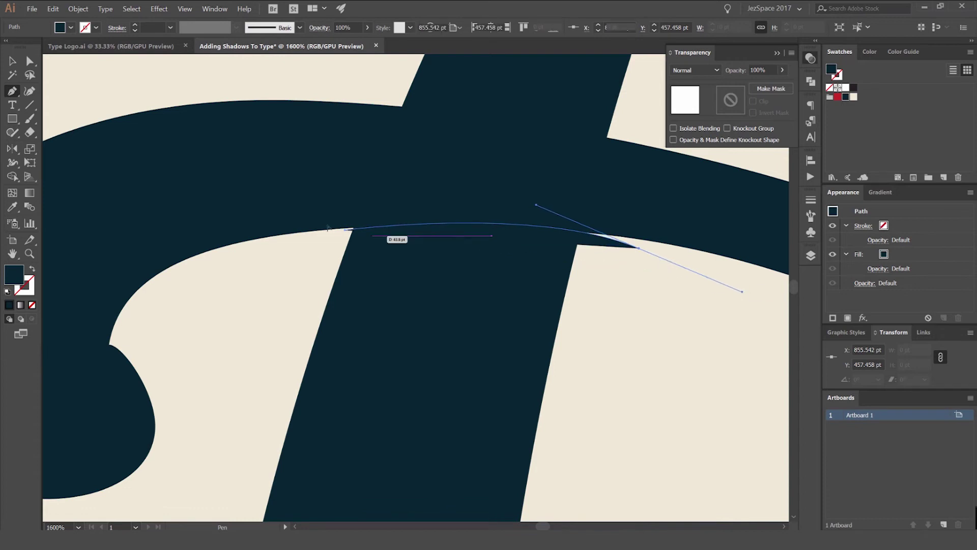
pyautogui.scroll(3, 338, 234)
pyautogui.scroll(1, 364, 238)
pyautogui.press('ctrl')
pyautogui.moveTo(360, 211); pyautogui.dragTo(369, 207)
pyautogui.scroll(-4, 369, 206)
# Close the path with straight sides down over the slanted stem, making a shape about 92.5 pt wide and 128 pt high
pyautogui.moveTo(506, 218); pyautogui.dragTo(497, 348)
pyautogui.scroll(-2, 503, 383)
pyautogui.press('space')
pyautogui.press('space')
pyautogui.moveTo(502, 451); pyautogui.dragTo(490, 412)
pyautogui.moveTo(492, 356); pyautogui.dragTo(496, 370)
pyautogui.click(492, 371)
pyautogui.moveTo(366, 351); pyautogui.dragTo(422, 197)
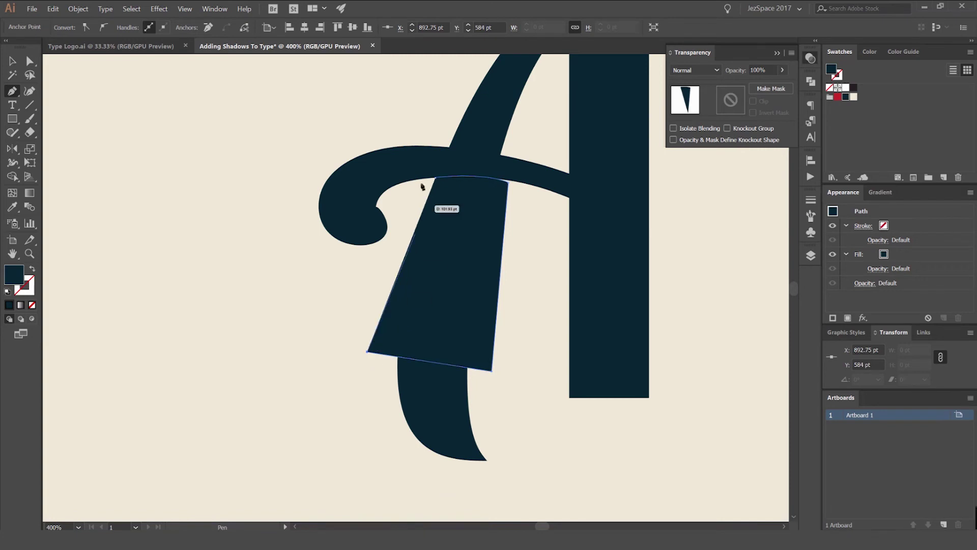
pyautogui.click(436, 178)
pyautogui.press('v')
# Fill the new shape over the slanted stem with the red swatch and reselect it
pyautogui.click(837, 96)
pyautogui.click(578, 224)
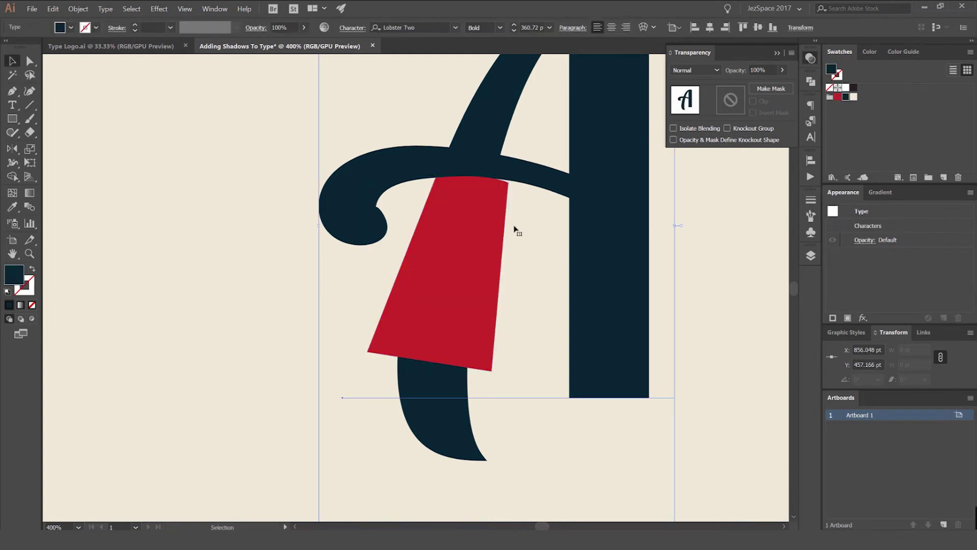
pyautogui.click(729, 200)
pyautogui.click(466, 209)
pyautogui.scroll(2, 447, 167)
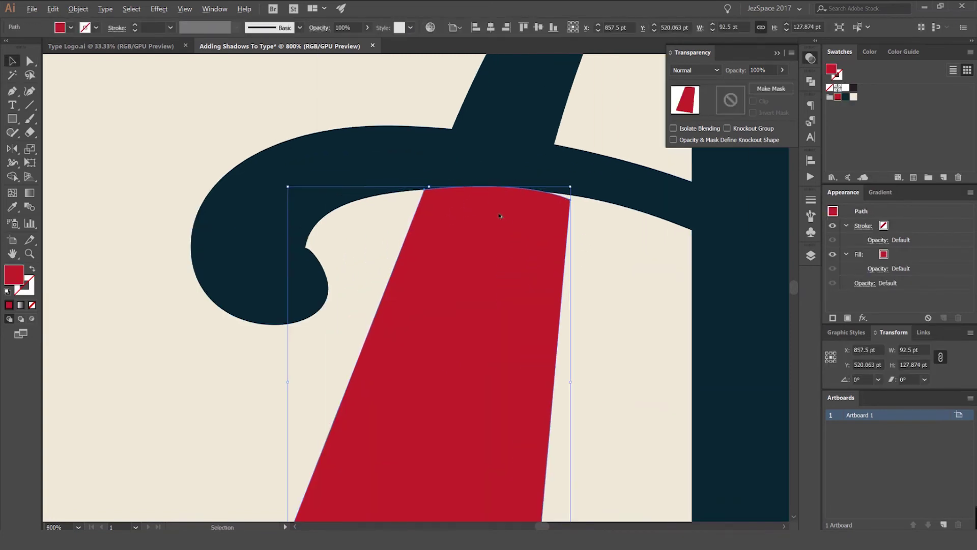
# Bring the red outlined A to the front and align it over the right-hand letter at about X 888 pt, Y 487 pt
pyautogui.scroll(-4, 502, 215)
pyautogui.click(512, 184)
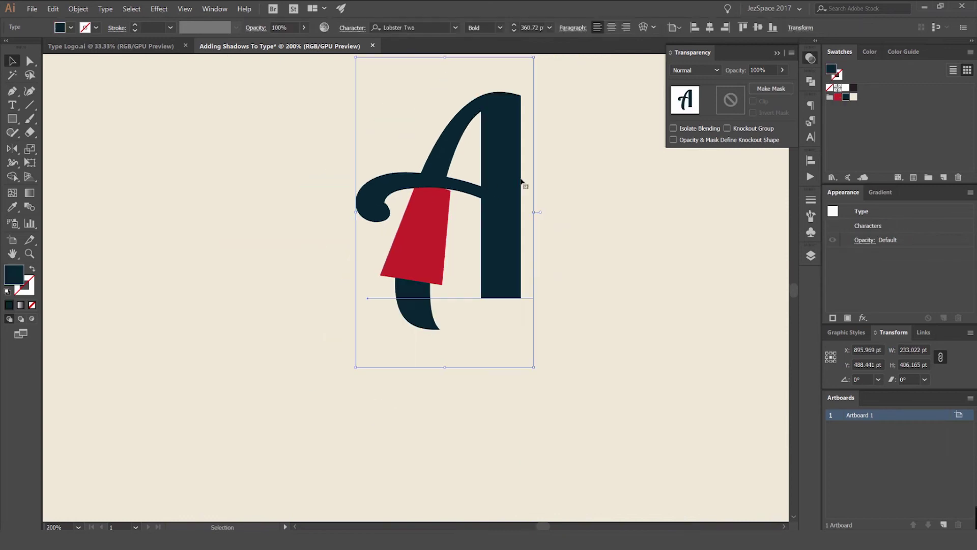
pyautogui.scroll(2, 509, 174)
pyautogui.scroll(-4, 514, 183)
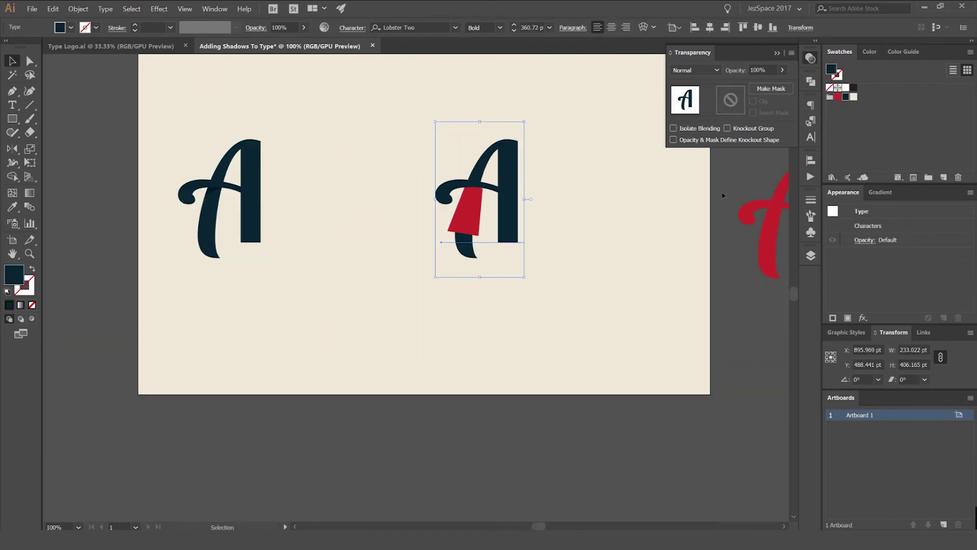
pyautogui.click(708, 206)
pyautogui.moveTo(757, 212); pyautogui.dragTo(452, 189)
pyautogui.scroll(4, 445, 174)
pyautogui.scroll(2, 447, 192)
pyautogui.hotkey('ctrl', 'shift', ']')
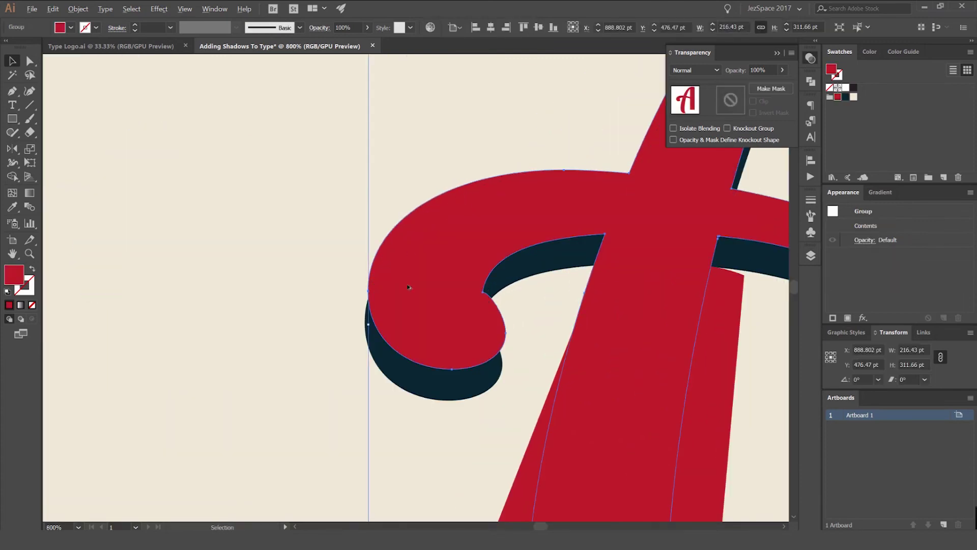
pyautogui.scroll(2, 413, 288)
pyautogui.moveTo(444, 327); pyautogui.dragTo(441, 363)
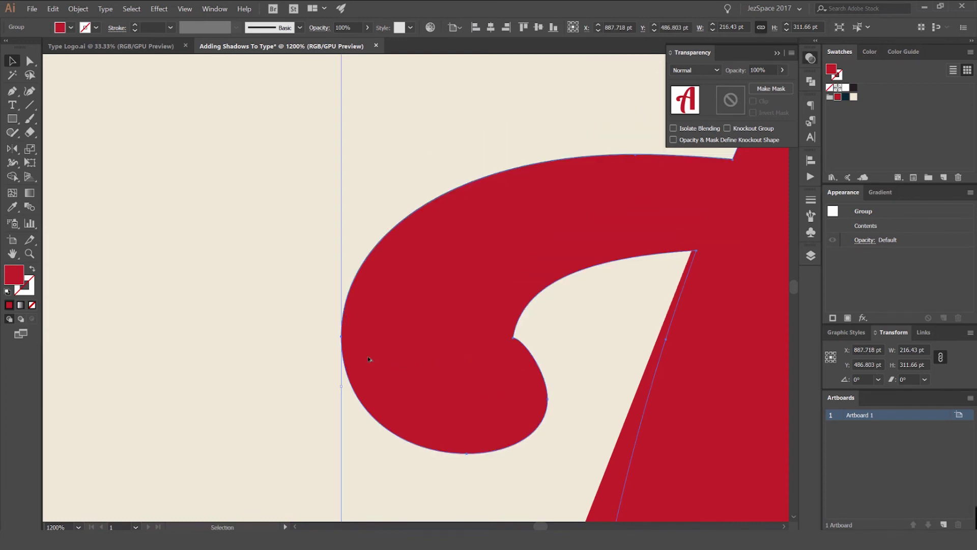
# Select the outlined A with the new shape and delete the pieces overhanging both sides of the slanted stem with Shape Builder
pyautogui.scroll(-2, 382, 352)
pyautogui.click(505, 328)
pyautogui.click(544, 329)
pyautogui.keyDown('shift'); pyautogui.click(486, 356); pyautogui.keyUp('shift')
pyautogui.moveTo(527, 396); pyautogui.dragTo(493, 260)
pyautogui.hotkey('shift', 'm')
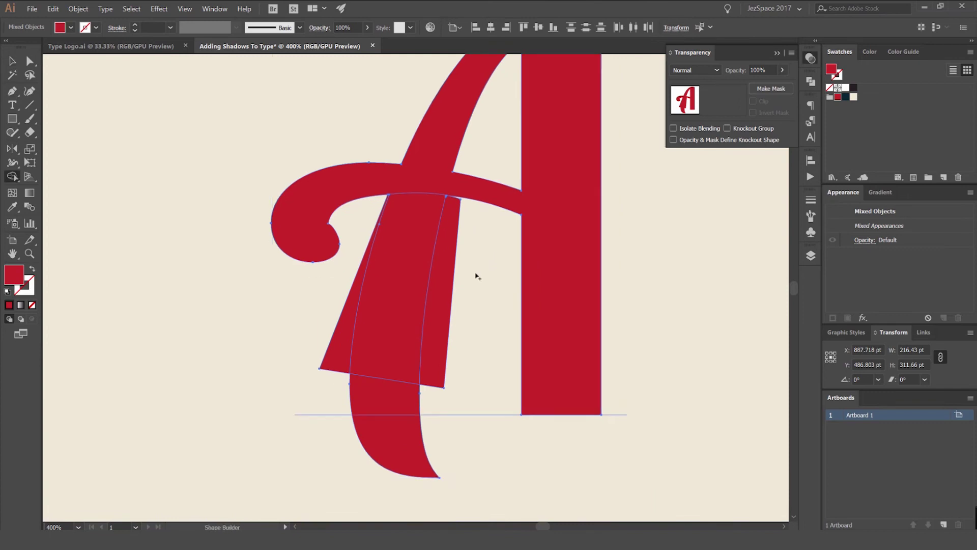
pyautogui.keyDown('alt'); pyautogui.click(448, 272); pyautogui.keyUp('alt')
pyautogui.keyDown('alt'); pyautogui.click(345, 331); pyautogui.keyUp('alt')
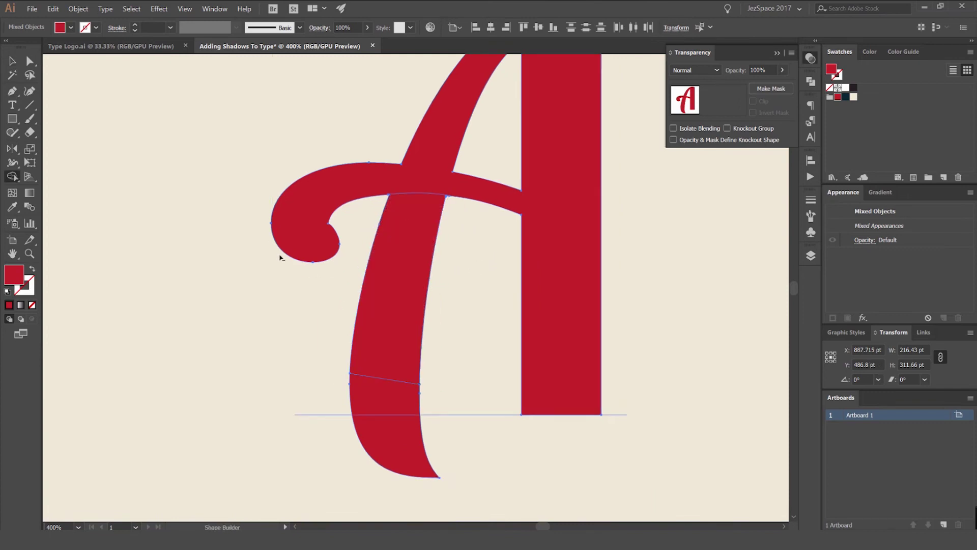
# Move the red outlined A back off the artboard's right side, away from the letter
pyautogui.press('v')
pyautogui.click(216, 238)
pyautogui.moveTo(443, 174); pyautogui.dragTo(506, 185)
pyautogui.scroll(-2, 522, 212)
pyautogui.moveTo(589, 217); pyautogui.dragTo(693, 209)
pyautogui.click(601, 215)
pyautogui.scroll(2, 173, 239)
# Select the trimmed red shape on the slanted stem and show the Gradient settings
pyautogui.click(402, 239)
pyautogui.scroll(2, 373, 254)
pyautogui.moveTo(491, 249); pyautogui.dragTo(387, 196)
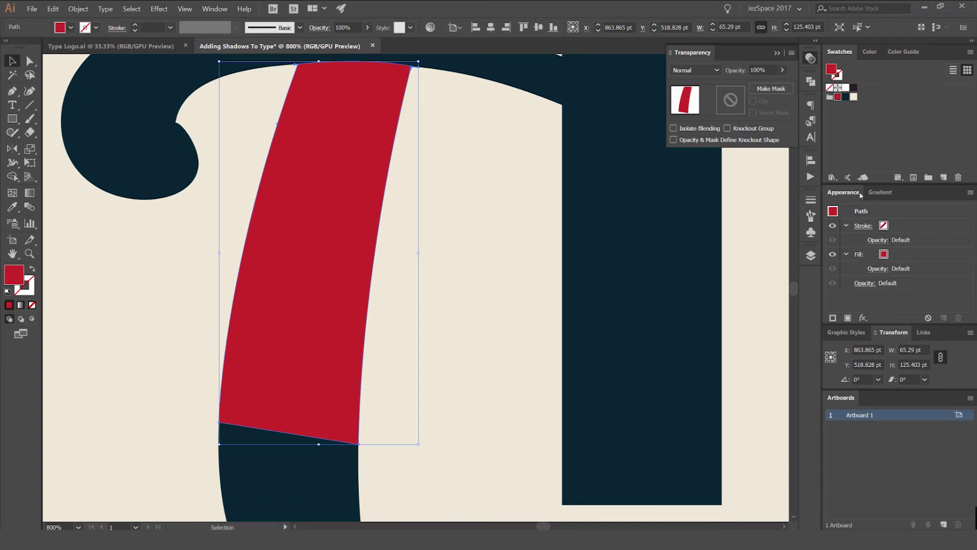
pyautogui.click(881, 192)
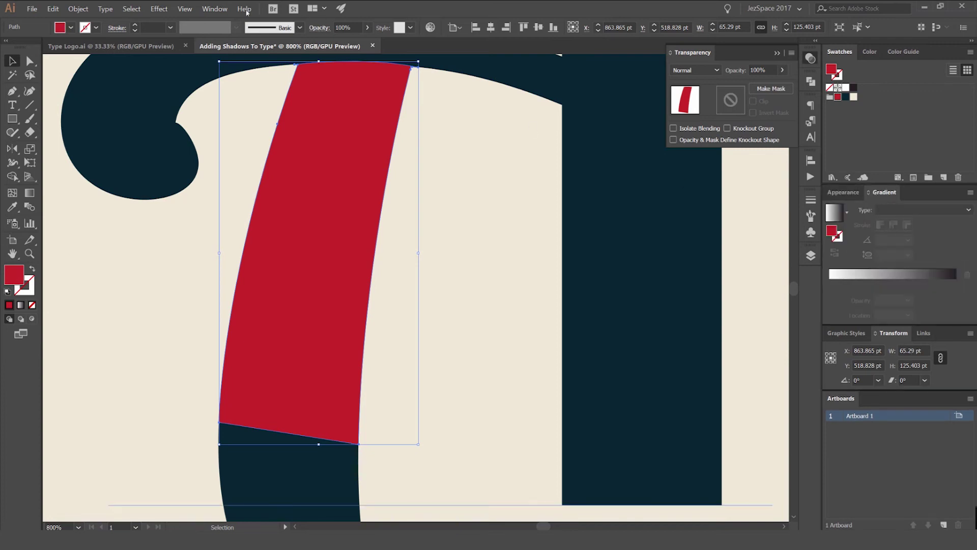
pyautogui.click(215, 8)
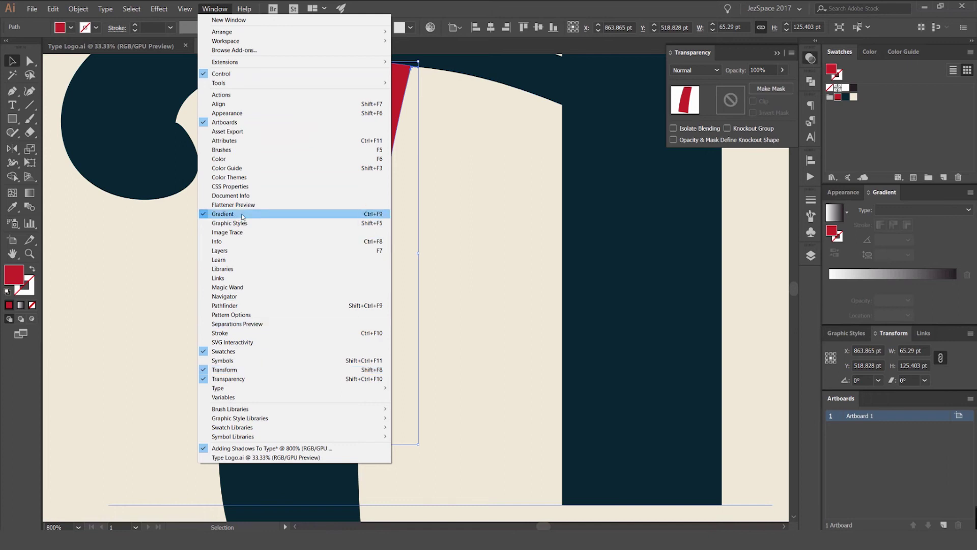
pyautogui.click(733, 208)
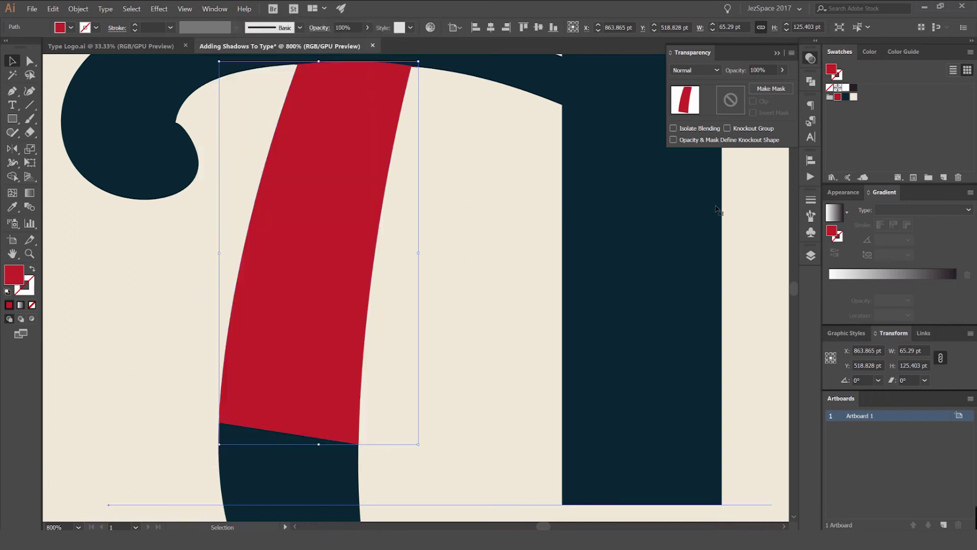
pyautogui.click(343, 202)
# Give the shape a linear gradient with dark navy stops at both ends, replacing the white and black stops
pyautogui.moveTo(845, 96); pyautogui.dragTo(863, 280)
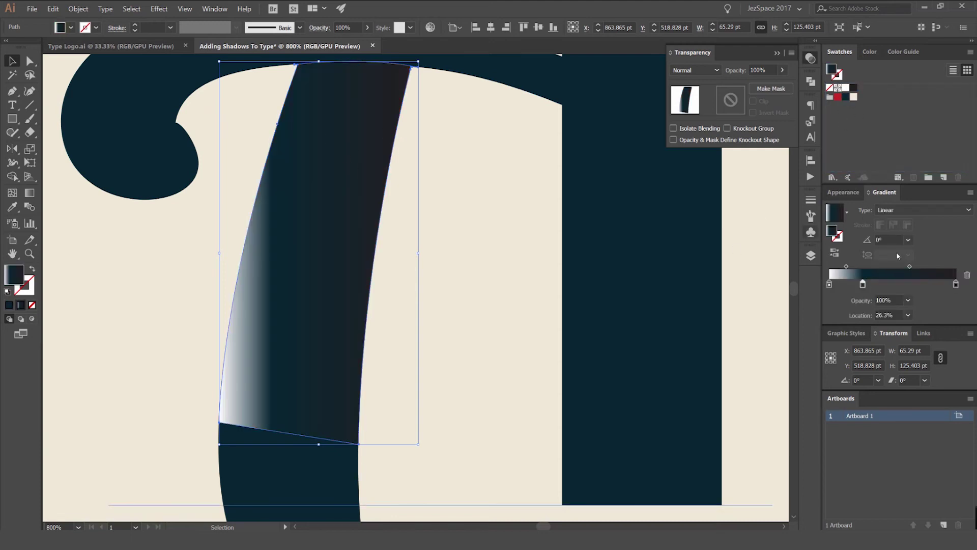
pyautogui.moveTo(872, 286); pyautogui.dragTo(876, 286)
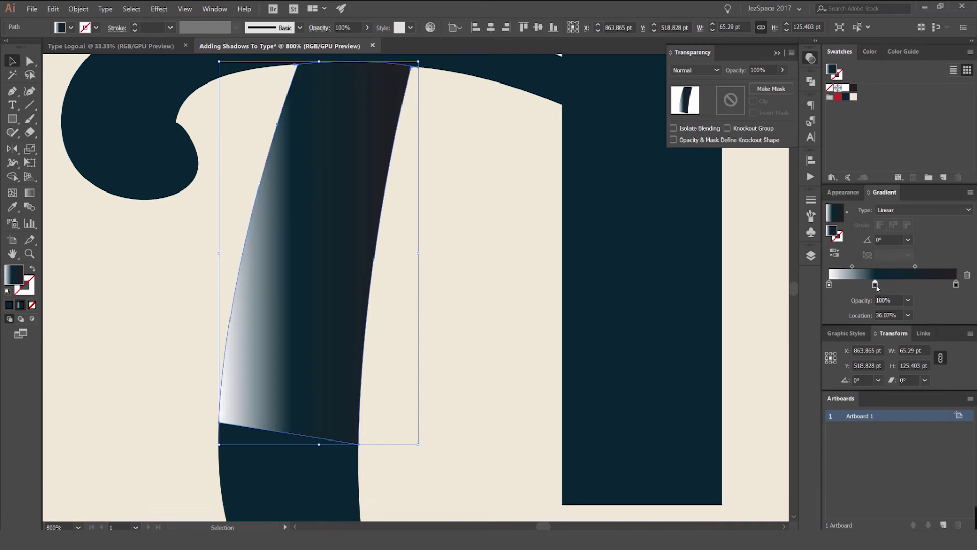
pyautogui.hotkey('ctrl', 'z')
pyautogui.moveTo(829, 284); pyautogui.dragTo(834, 311)
pyautogui.moveTo(875, 284); pyautogui.dragTo(829, 284)
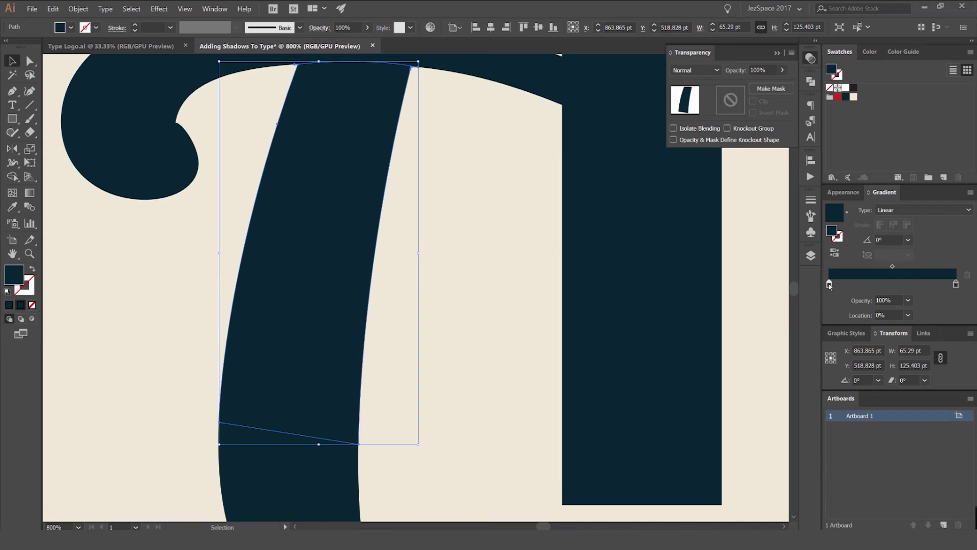
# Set the gradient's starting stop to 0% opacity and the gradient angle to 90°
pyautogui.moveTo(894, 298); pyautogui.dragTo(870, 300)
pyautogui.write('0')
pyautogui.press('Return')
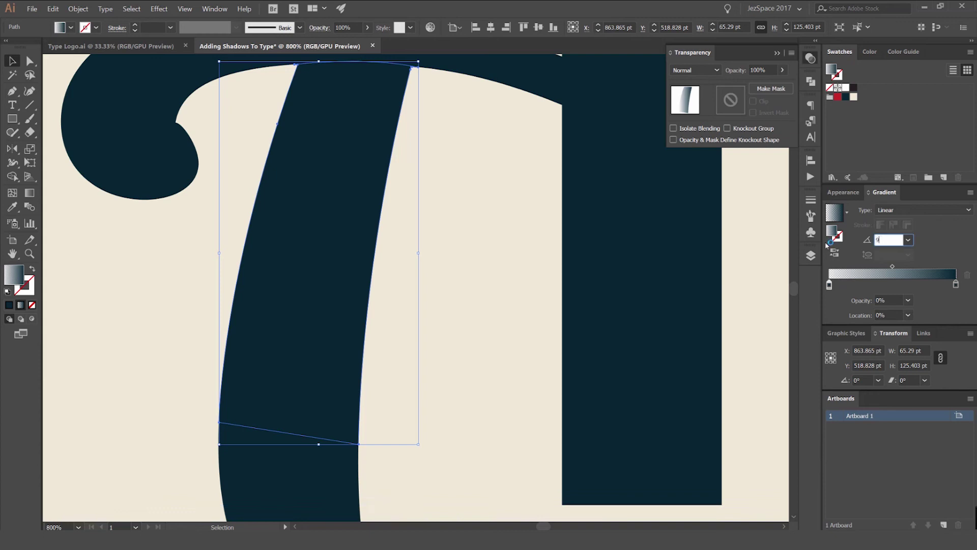
pyautogui.write('90')
pyautogui.press('Return')
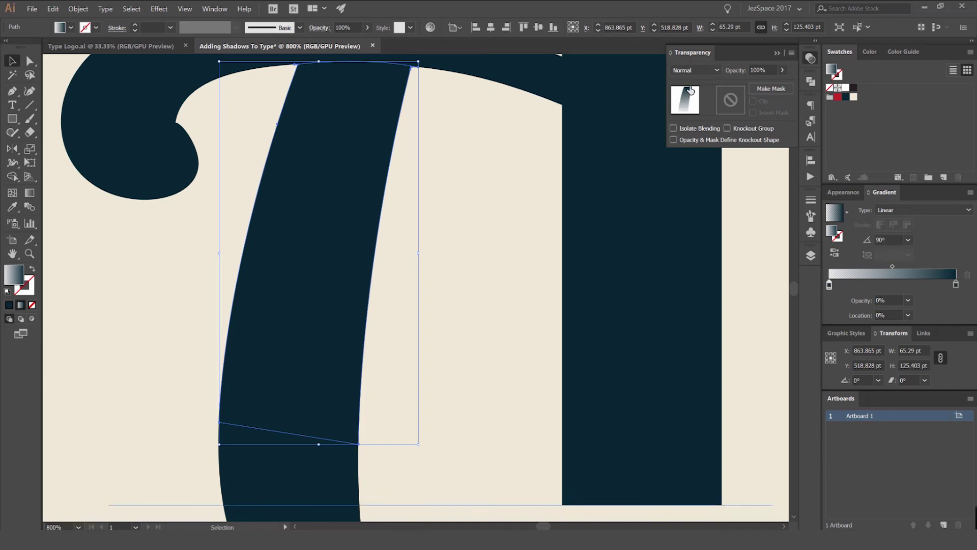
# Set the gradient shape's blending mode to Multiply and its opacity to 50%
pyautogui.moveTo(356, 108); pyautogui.dragTo(453, 164)
pyautogui.hotkey('ctrl', 'z')
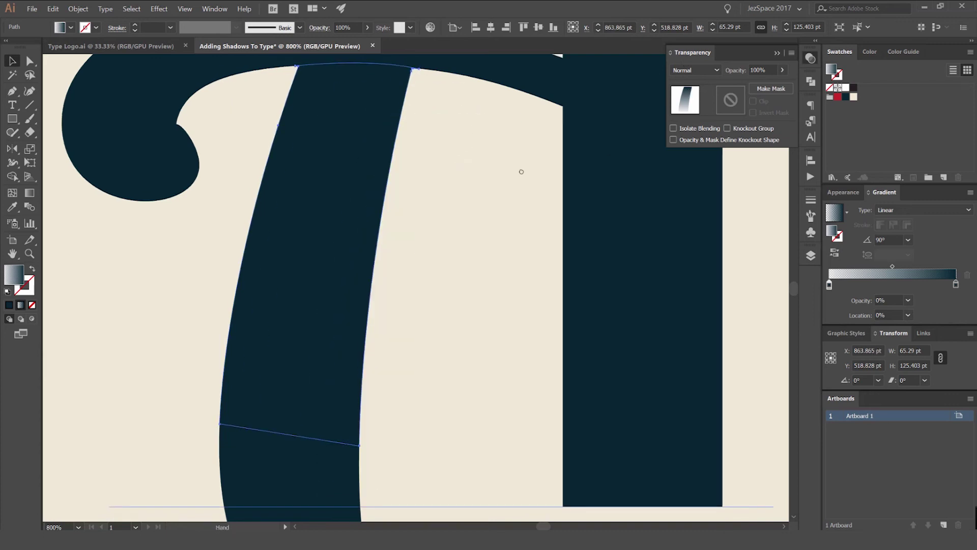
pyautogui.click(705, 71)
pyautogui.click(696, 111)
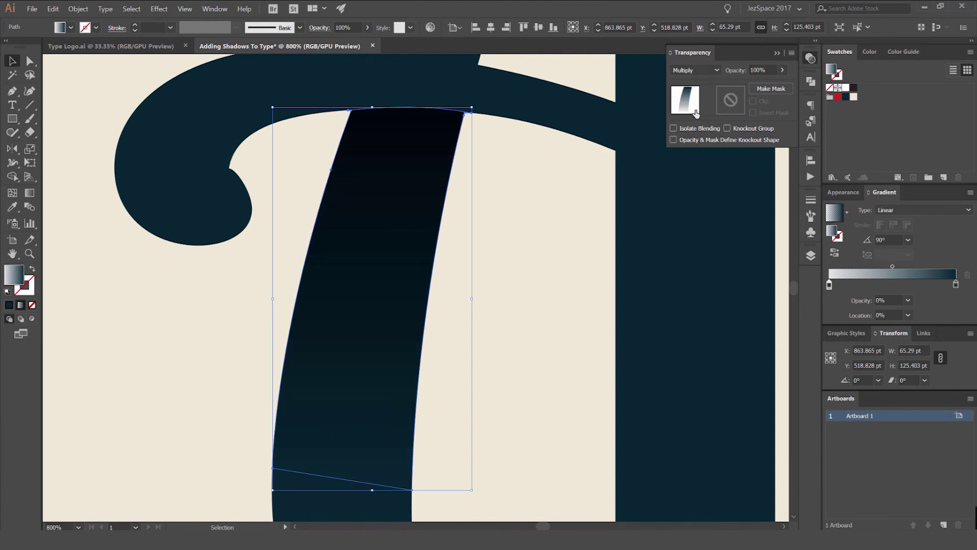
pyautogui.click(735, 71)
pyautogui.press('Return')
pyautogui.scroll(-5, 529, 184)
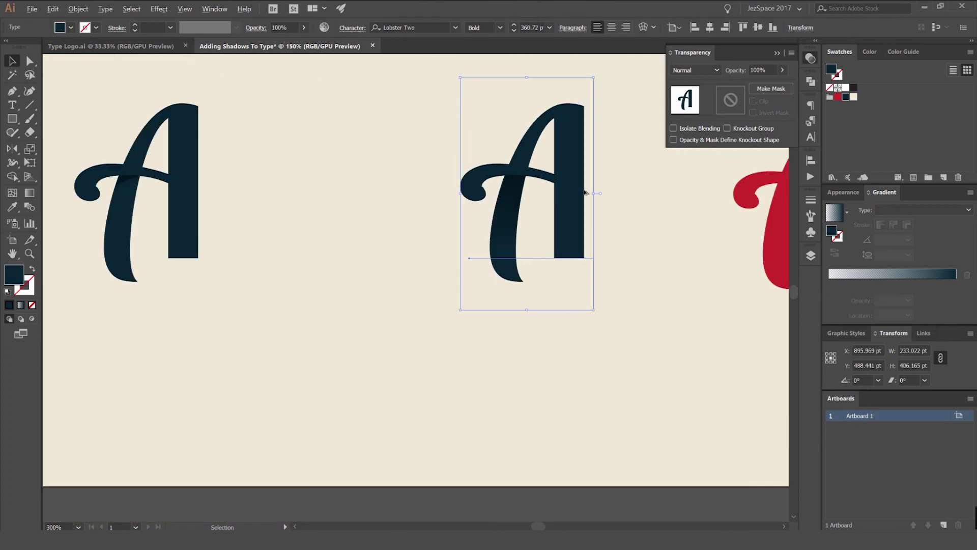
# Inspect the upper corners of the gradient shadow where it meets the underside of the crossbar
pyautogui.click(586, 197)
pyautogui.scroll(6, 526, 181)
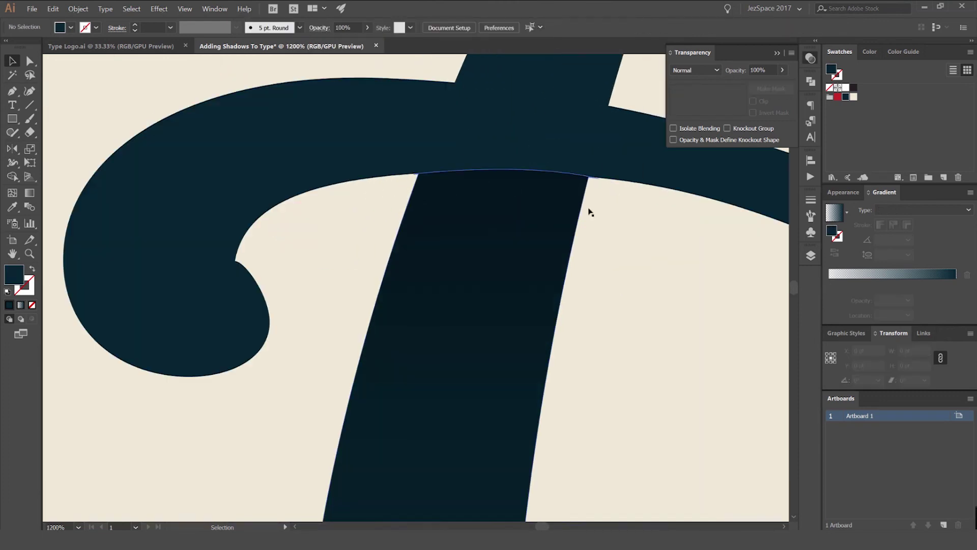
pyautogui.scroll(2, 458, 179)
pyautogui.click(698, 222)
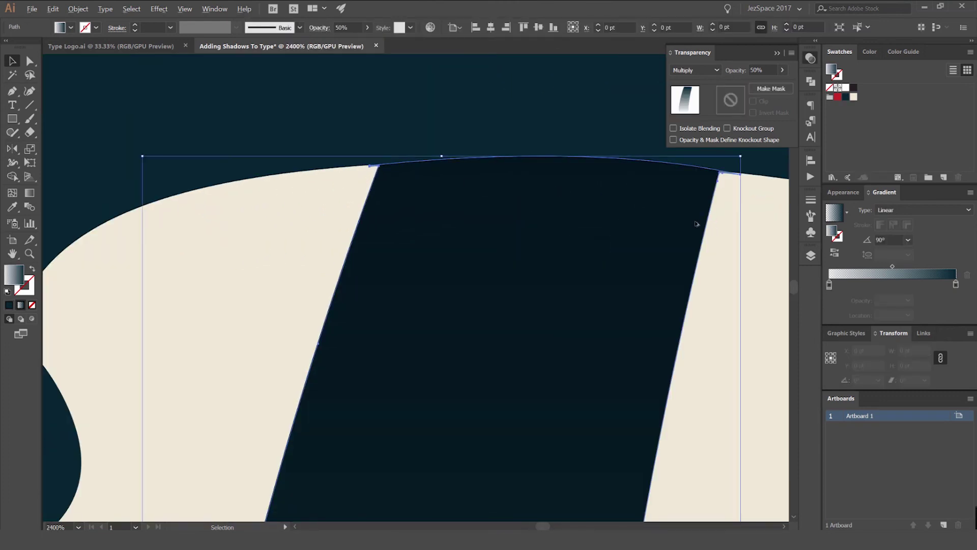
pyautogui.scroll(-2, 697, 222)
pyautogui.click(710, 229)
pyautogui.scroll(10, 525, 194)
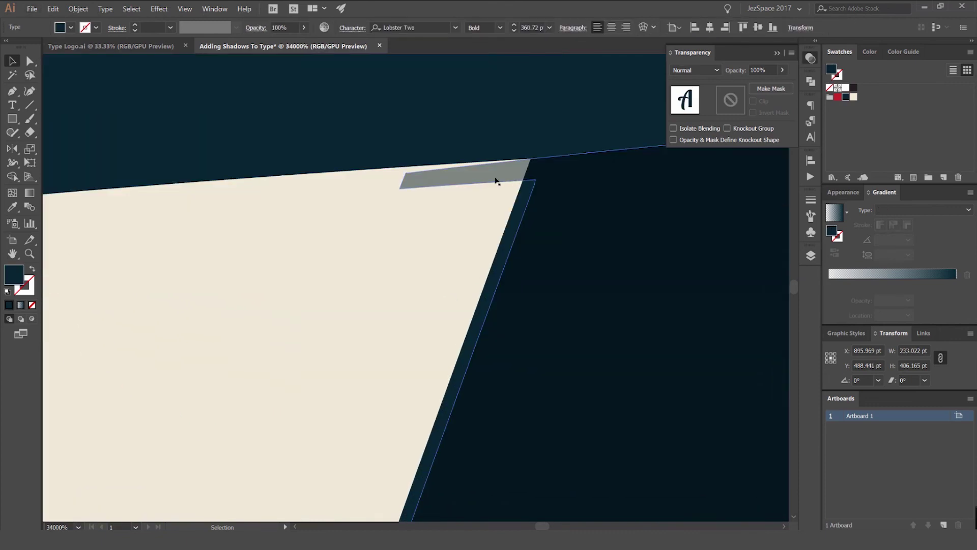
pyautogui.scroll(-9, 525, 173)
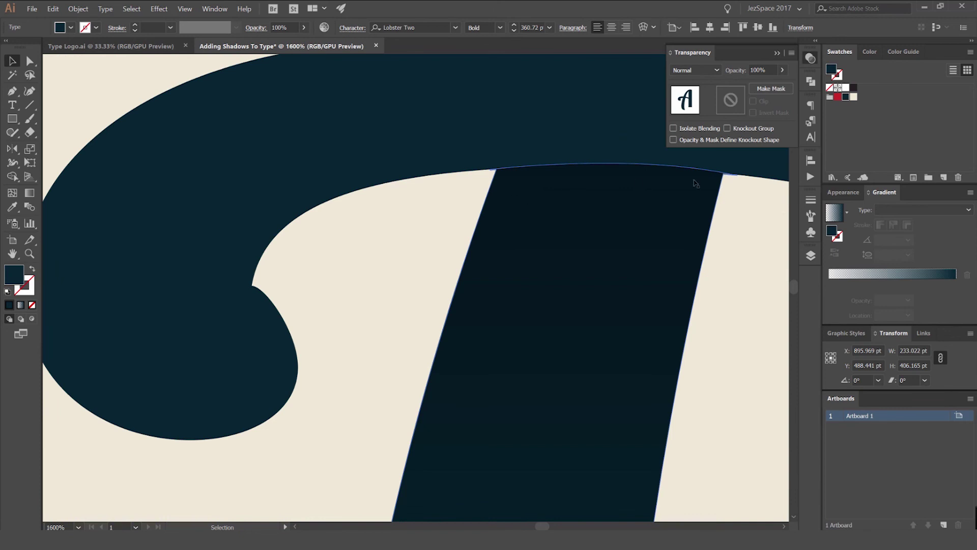
# Move the shadow's overhanging upper-right anchor points onto the corner where the slanted stem meets the crossbar
pyautogui.scroll(6, 696, 183)
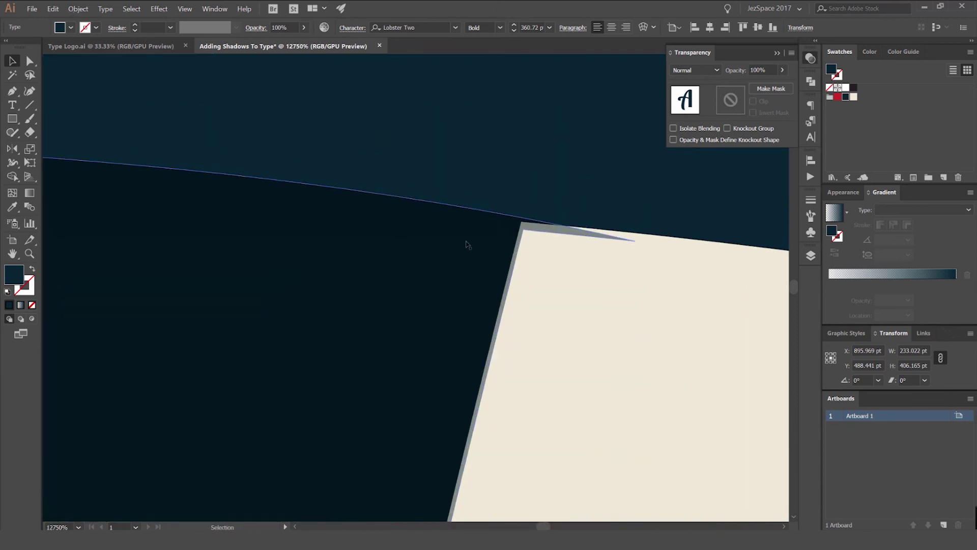
pyautogui.click(466, 244)
pyautogui.scroll(1, 498, 232)
pyautogui.moveTo(478, 224); pyautogui.dragTo(475, 224)
pyautogui.press('a')
pyautogui.click(654, 228)
pyautogui.moveTo(654, 228); pyautogui.dragTo(532, 220)
pyautogui.click(538, 232)
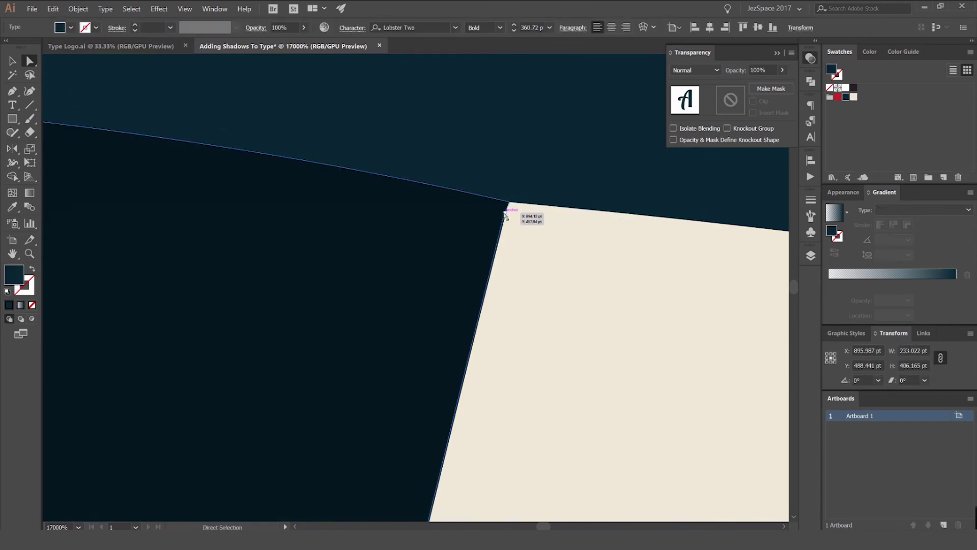
# Pull the shadow's overhanging upper-left anchor points onto the stem's left corner under the crossbar, then deselect everything
pyautogui.scroll(-1, 331, 243)
pyautogui.scroll(-2, 330, 242)
pyautogui.moveTo(340, 204); pyautogui.dragTo(600, 198)
pyautogui.scroll(-3, 373, 201)
pyautogui.moveTo(194, 190); pyautogui.dragTo(382, 205)
pyautogui.scroll(3, 381, 205)
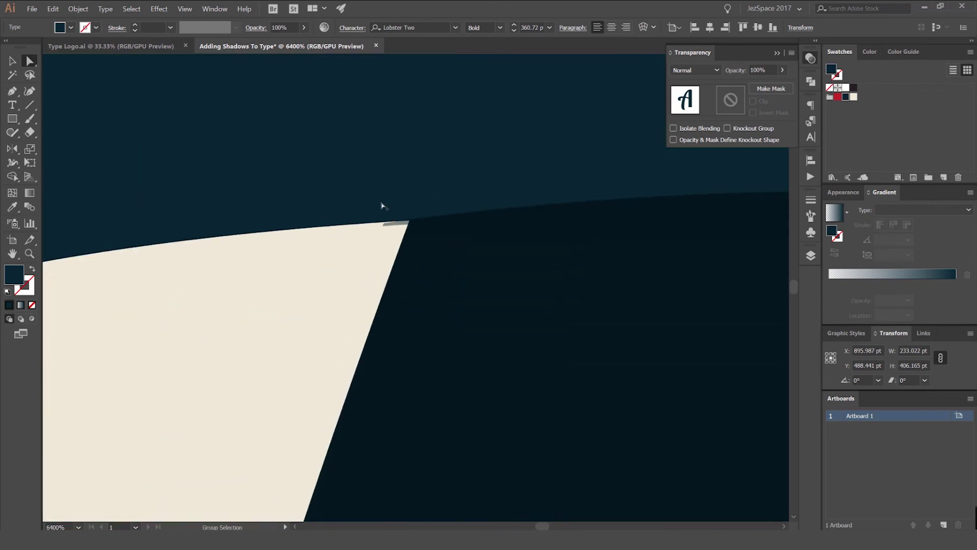
pyautogui.scroll(1, 387, 214)
pyautogui.click(382, 197)
pyautogui.scroll(1, 381, 196)
pyautogui.click(327, 147)
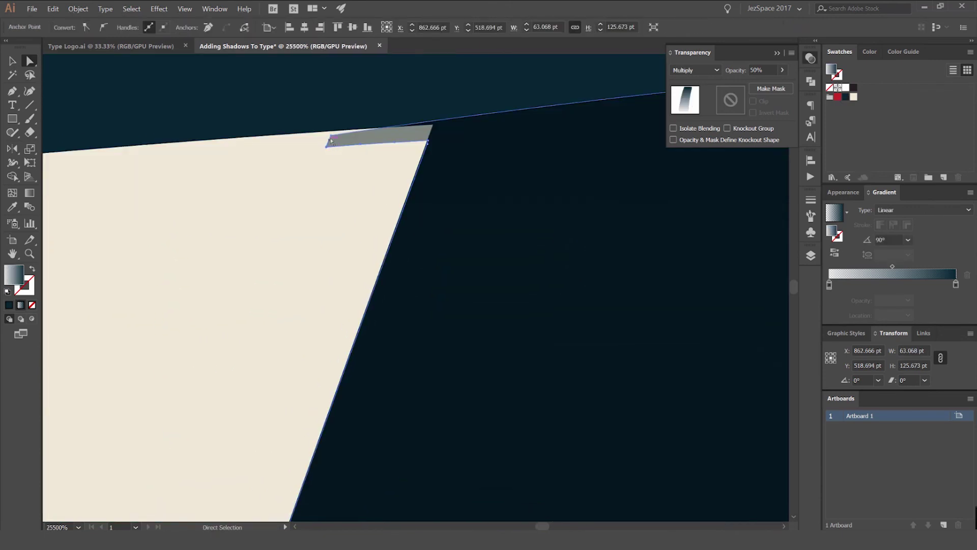
pyautogui.moveTo(331, 136)
pyautogui.mouseDown()
pyautogui.moveTo(431, 129)
pyautogui.moveTo(328, 149)
pyautogui.mouseUp()
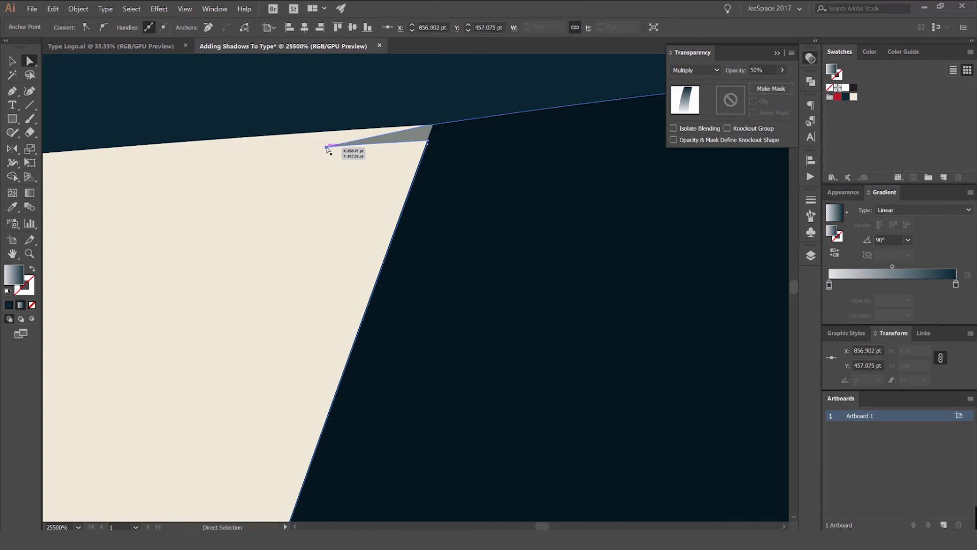
pyautogui.hotkey('ctrl', 'z')
pyautogui.moveTo(423, 128); pyautogui.dragTo(431, 125)
pyautogui.click(314, 181)
pyautogui.scroll(-3, 311, 181)
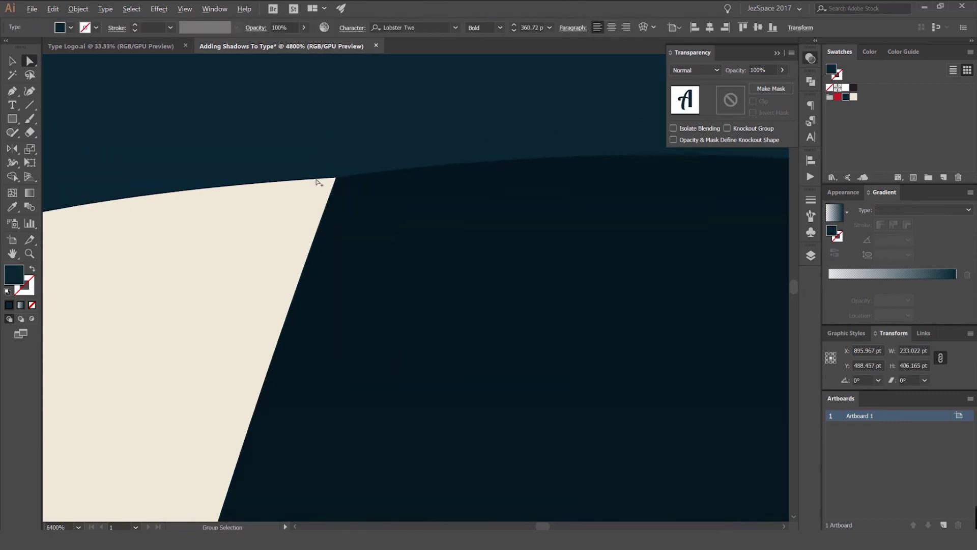
pyautogui.scroll(-15, 528, 246)
pyautogui.press('v')
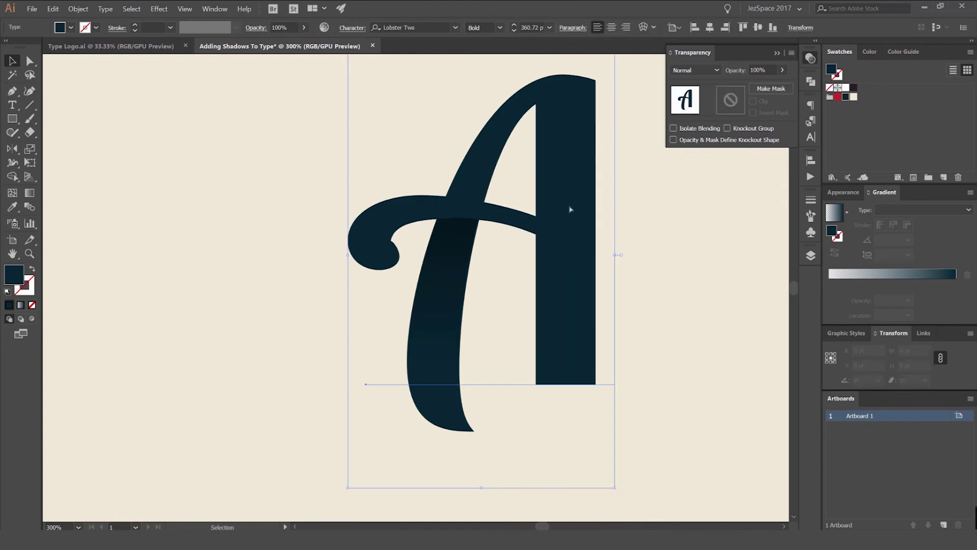
pyautogui.hotkey('ctrl', 'shift', 'a')
# Compare the small trimmed shadow on the first A with the gradient shadow on the second A
pyautogui.moveTo(452, 238); pyautogui.dragTo(188, 263)
pyautogui.scroll(3, 152, 275)
pyautogui.scroll(-6, 550, 213)
pyautogui.click(547, 214)
pyautogui.scroll(6, 213, 237)
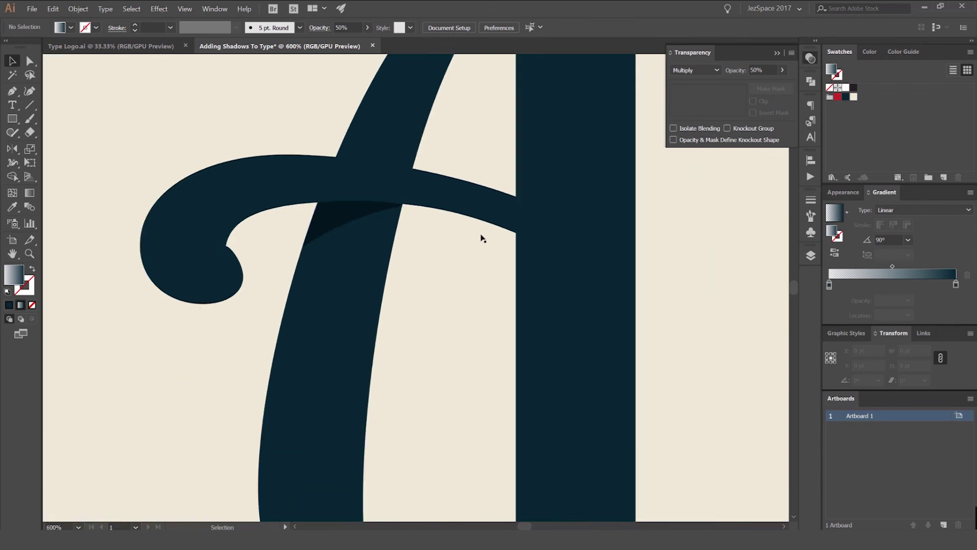
pyautogui.scroll(-4, 468, 237)
pyautogui.moveTo(539, 233); pyautogui.dragTo(152, 196)
pyautogui.scroll(3, 463, 220)
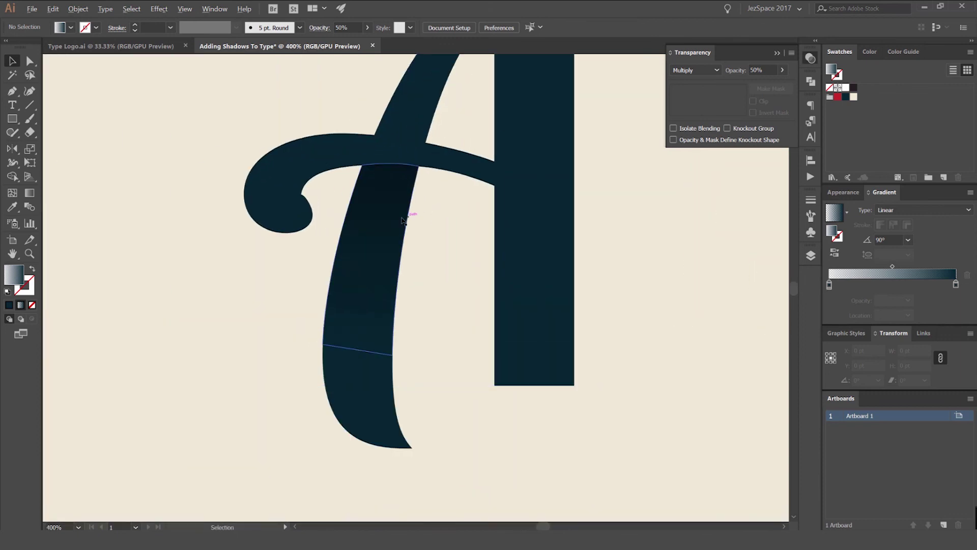
pyautogui.scroll(2, 405, 220)
pyautogui.scroll(-4, 358, 332)
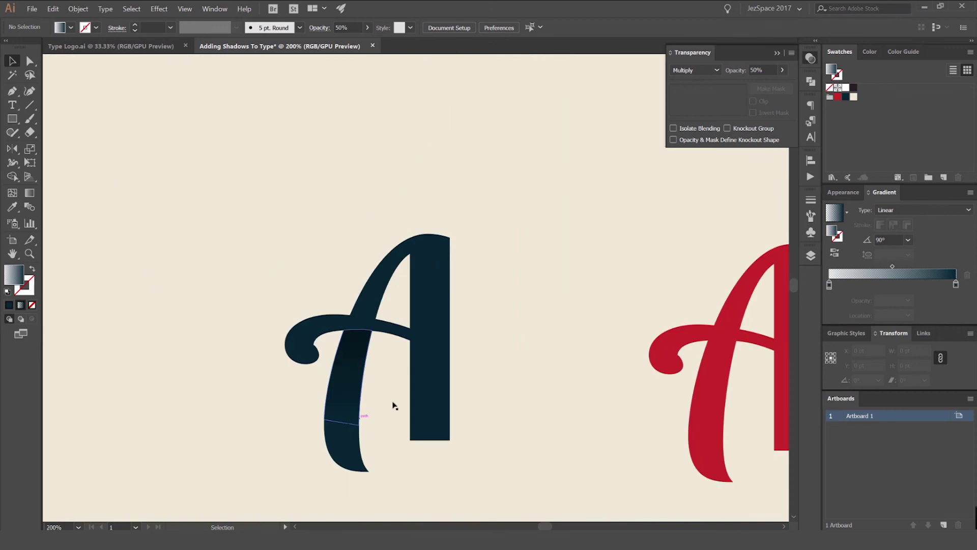
pyautogui.moveTo(523, 307); pyautogui.dragTo(607, 180)
pyautogui.scroll(-2, 563, 219)
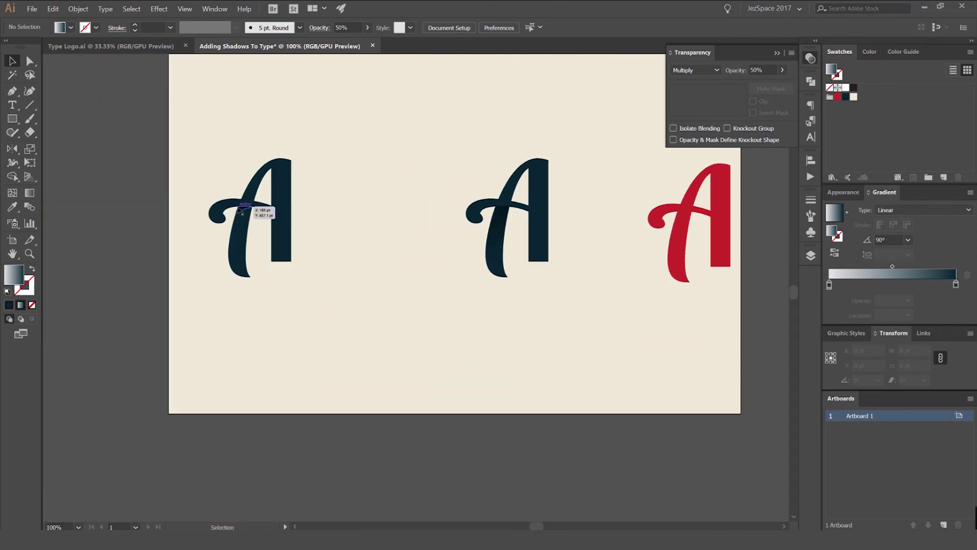
pyautogui.scroll(2, 520, 197)
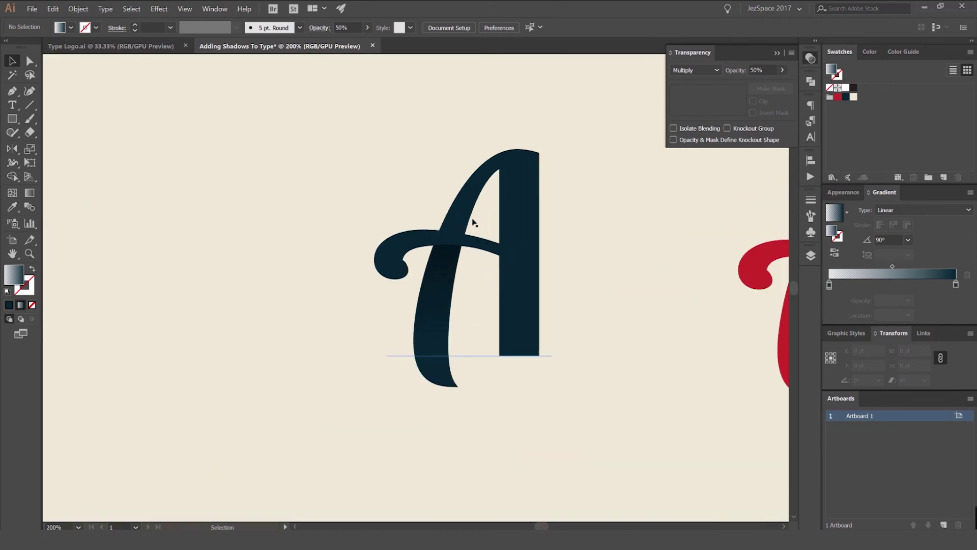
pyautogui.scroll(1, 473, 222)
# Fill the letter A that carries the gradient shadow with the red swatch
pyautogui.click(547, 216)
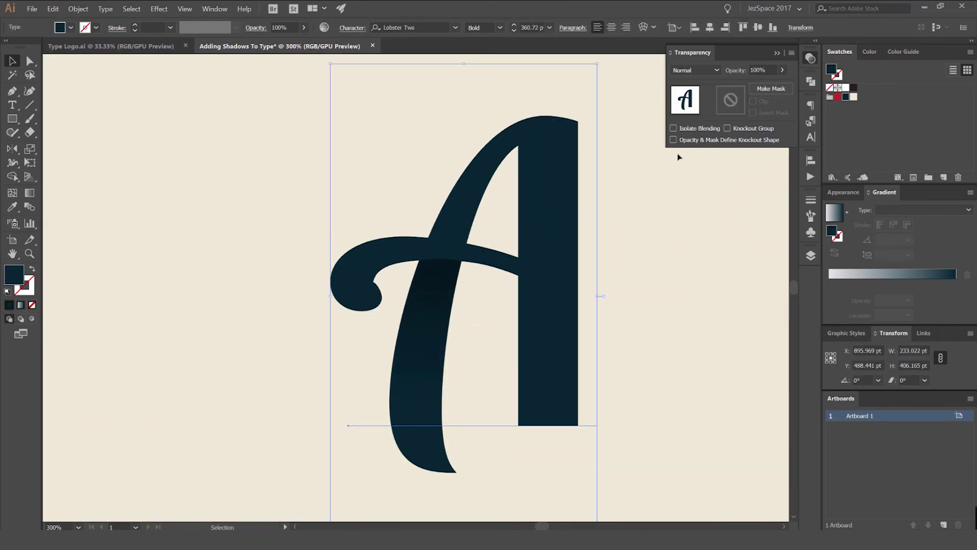
pyautogui.click(838, 97)
pyautogui.moveTo(560, 220); pyautogui.dragTo(613, 211)
pyautogui.hotkey('ctrl', 'z')
pyautogui.click(676, 196)
pyautogui.click(565, 190)
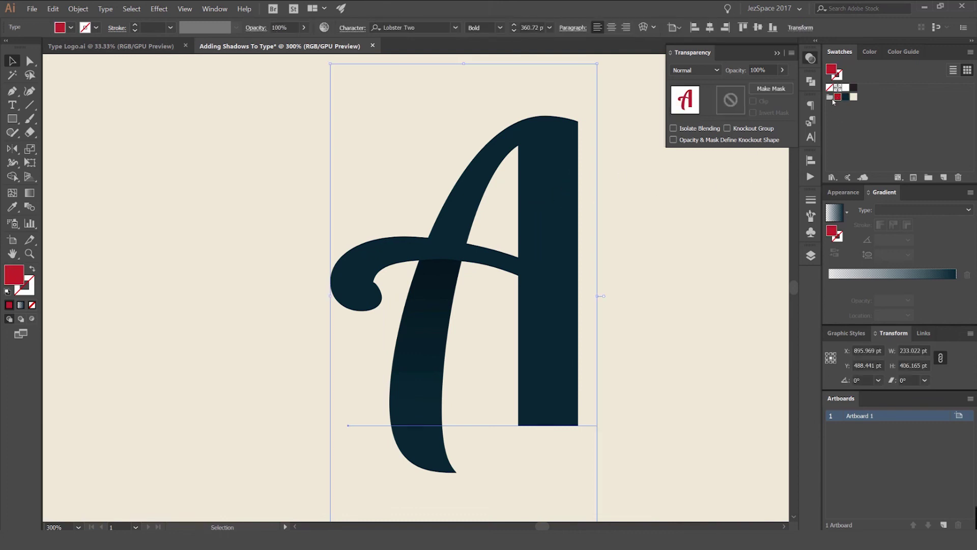
# Unlock the artwork and delete the duplicate navy letter covering the recoloured red A
pyautogui.click(652, 224)
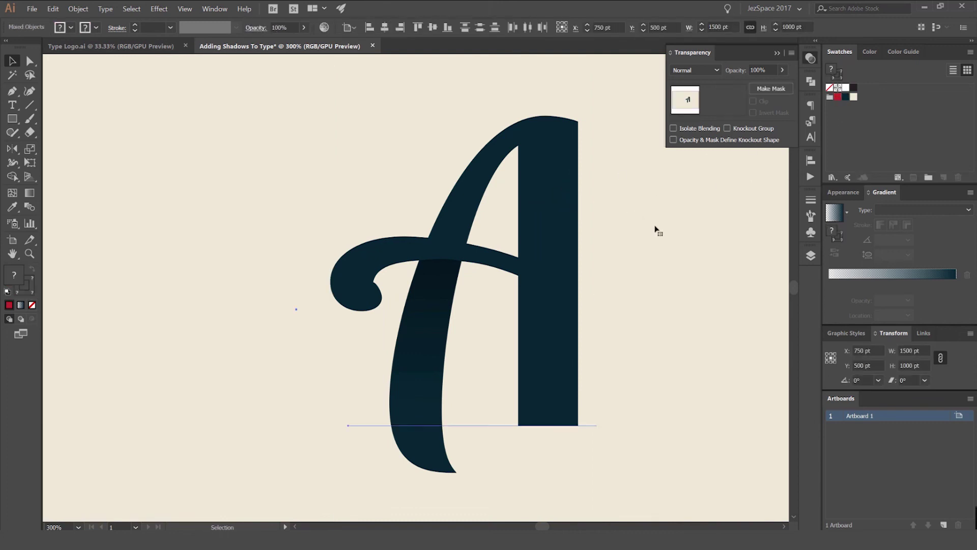
pyautogui.scroll(-5, 655, 219)
pyautogui.moveTo(732, 184); pyautogui.dragTo(660, 250)
pyautogui.press('Delete')
pyautogui.moveTo(690, 178); pyautogui.dragTo(478, 185)
pyautogui.press('Delete')
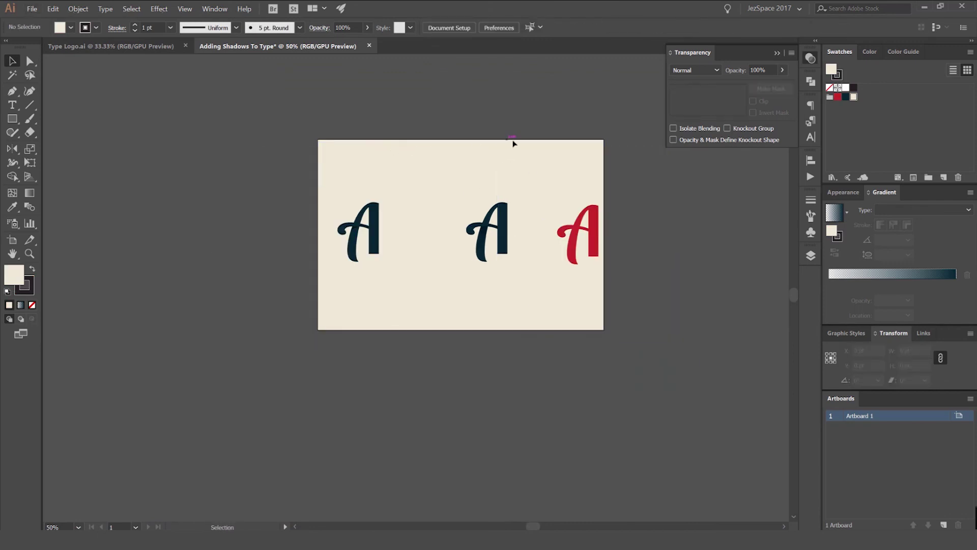
pyautogui.scroll(1, 506, 207)
pyautogui.moveTo(505, 209); pyautogui.dragTo(586, 202)
pyautogui.press('Delete')
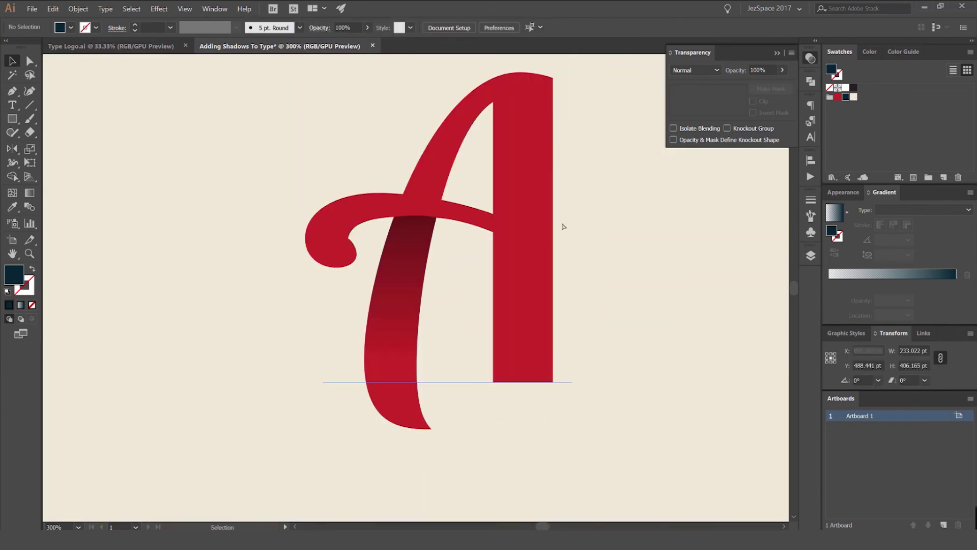
# Lock the background and duplicate the red A together with its gradient shadow beside the original
pyautogui.scroll(-5, 615, 200)
pyautogui.scroll(4, 602, 198)
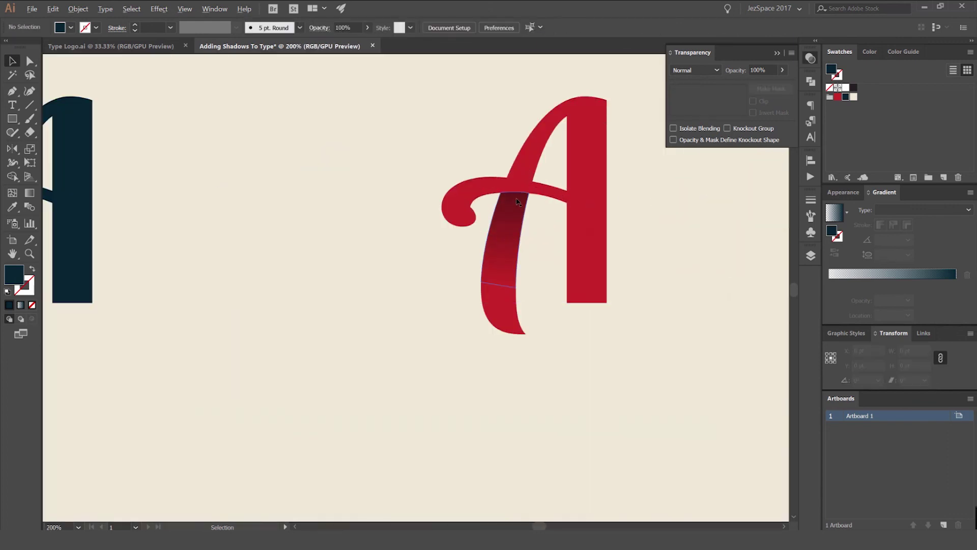
pyautogui.moveTo(676, 172); pyautogui.dragTo(591, 196)
pyautogui.click(590, 195)
pyautogui.moveTo(570, 146); pyautogui.dragTo(376, 357)
pyautogui.hotkey('ctrl', 'z')
pyautogui.hotkey('ctrl', '2')
pyautogui.moveTo(576, 136); pyautogui.dragTo(407, 265)
pyautogui.moveTo(508, 222); pyautogui.dragTo(554, 214)
# Try the cream swatch on the duplicated letter, then fill it with white
pyautogui.press('a')
pyautogui.click(853, 97)
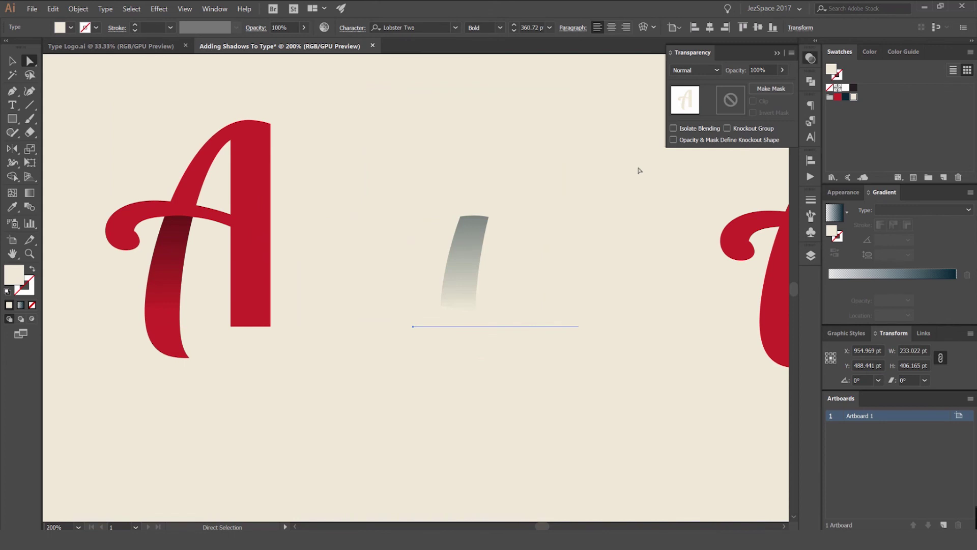
pyautogui.click(846, 87)
pyautogui.click(585, 196)
# Change the end stop of the white letter's shadow gradient to black
pyautogui.click(469, 226)
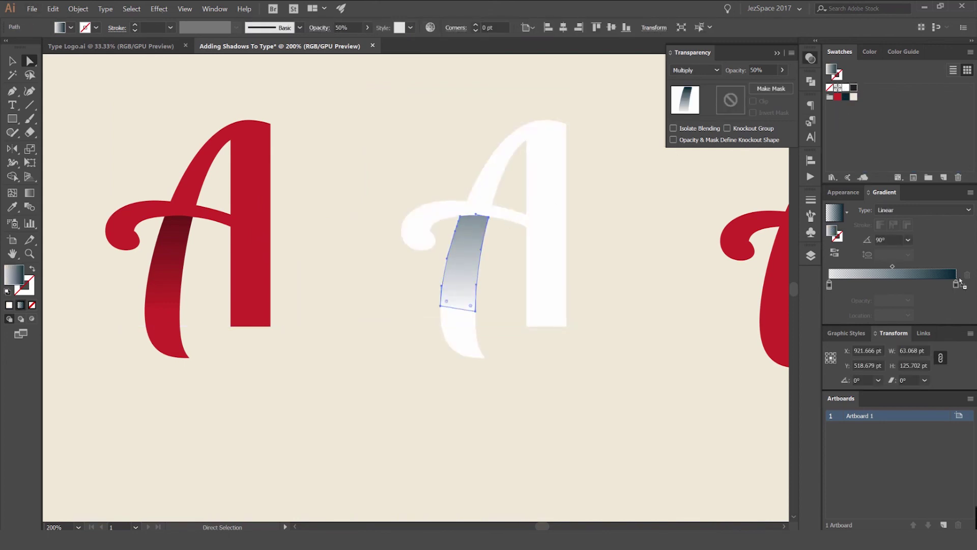
pyautogui.click(643, 218)
pyautogui.scroll(-4, 643, 218)
pyautogui.scroll(2, 621, 220)
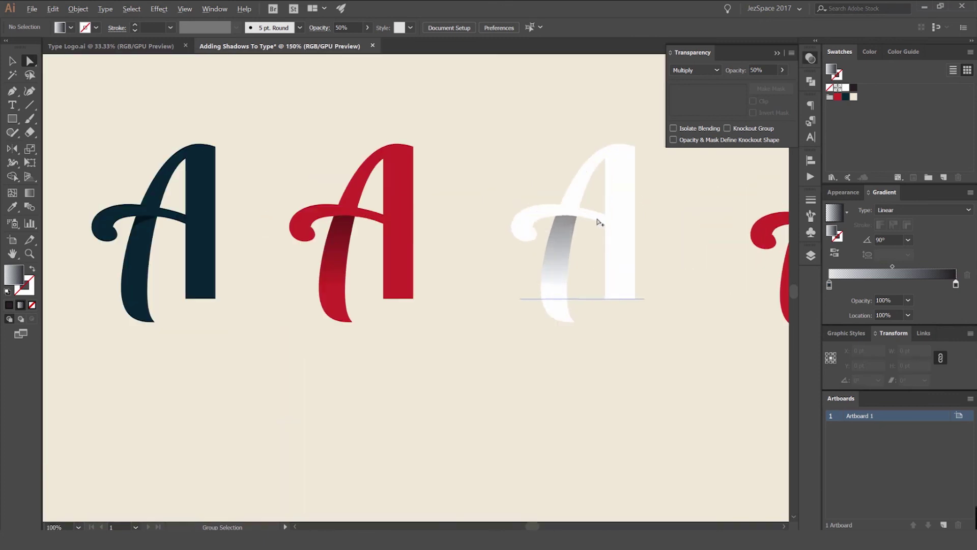